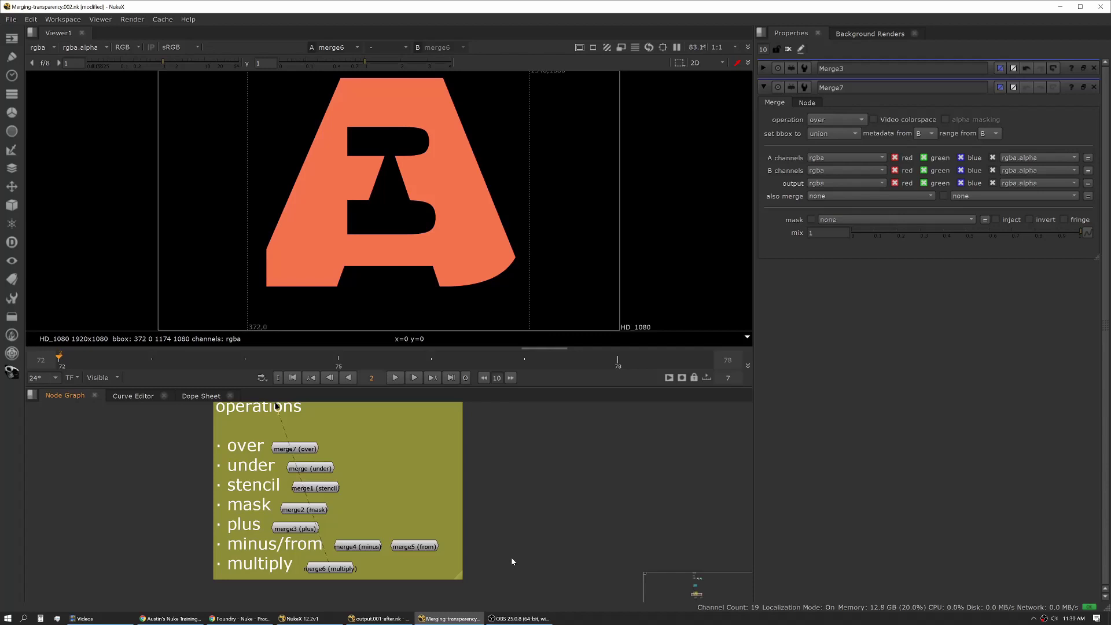
Scroll the node graph to the Real World backdrop with its Read, FrameHold, Merge and Roto nodes.
{"action": "scroll", "coordinate": [518, 566], "scroll_direction": "down", "scroll_amount": 10}
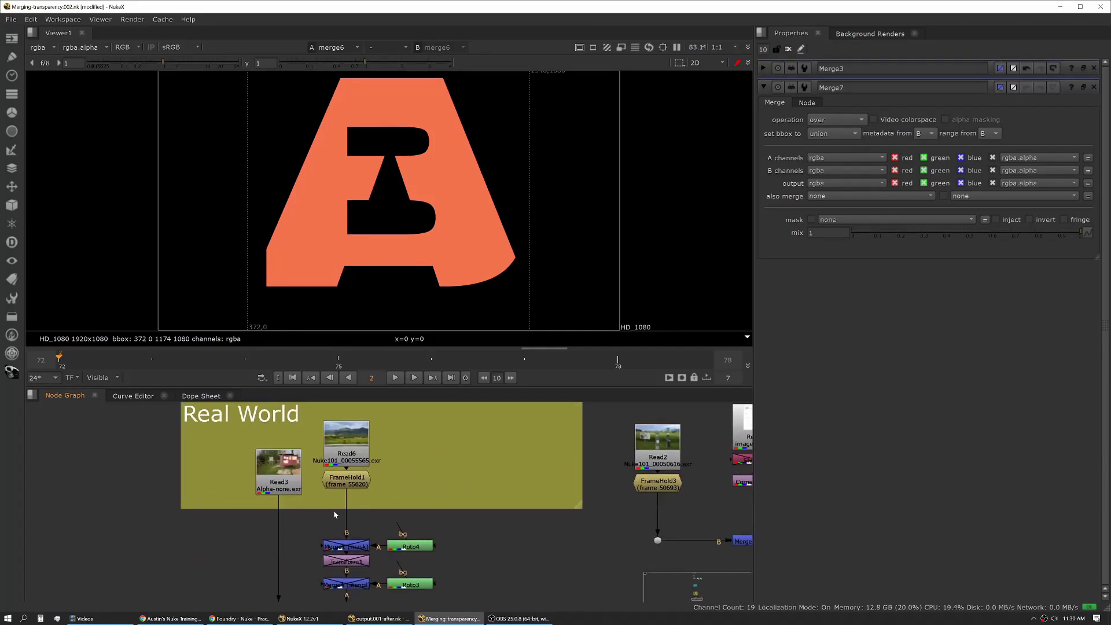
{"action": "scroll", "coordinate": [341, 518], "scroll_direction": "down", "scroll_amount": 3}
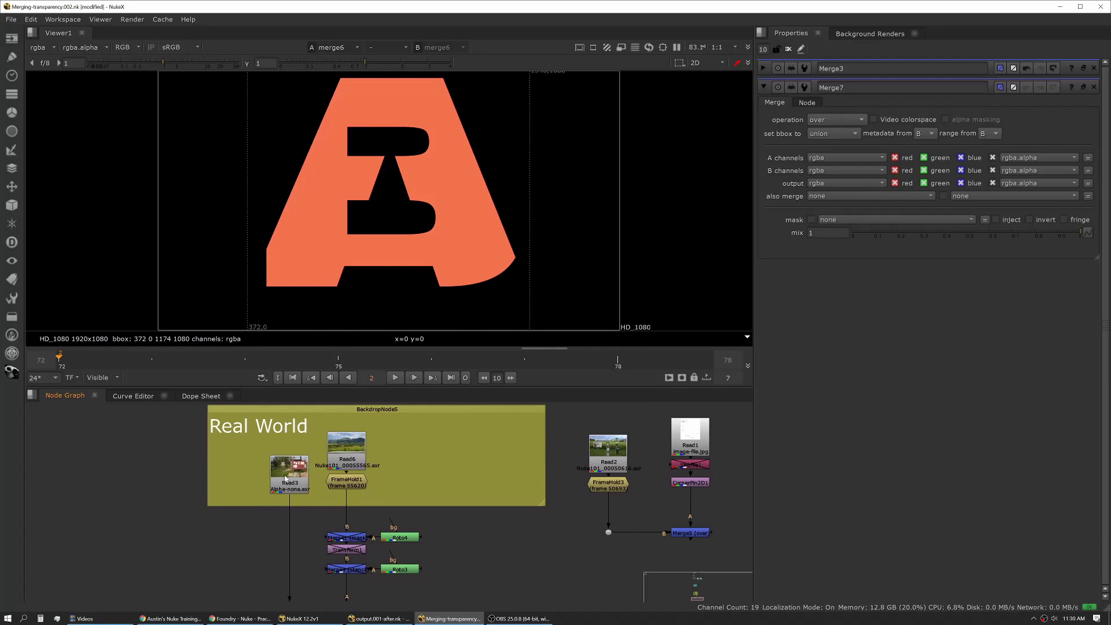
View the Read3 sign photo in the viewer and check its alpha channel.
{"action": "left_click", "coordinate": [290, 475]}
{"action": "key", "text": "1"}
{"action": "key", "text": "a"}
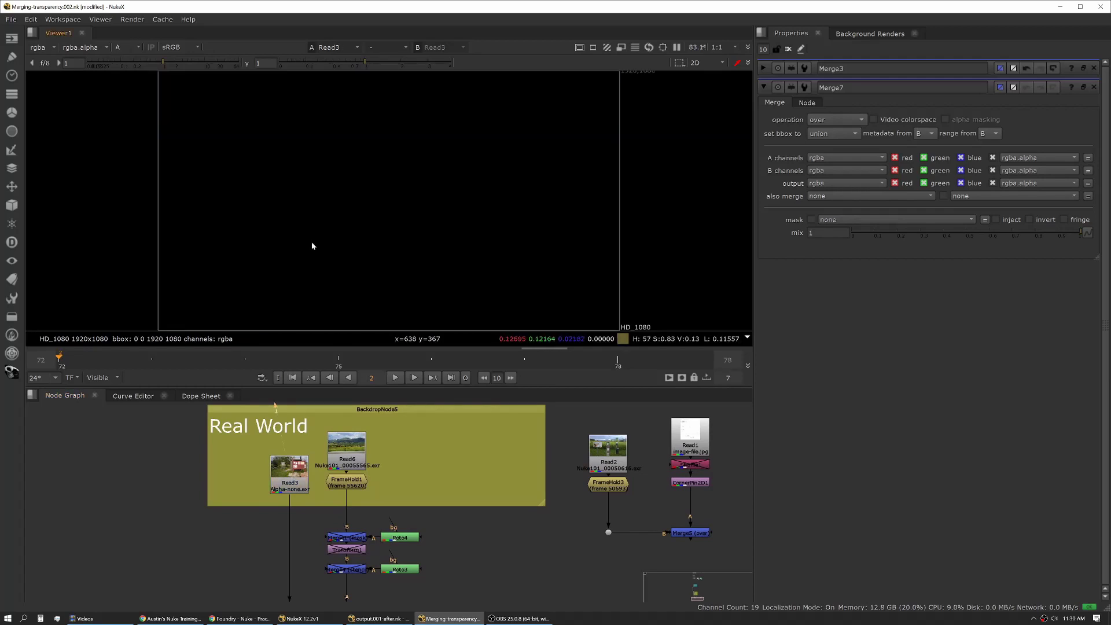
{"action": "middle_click_drag", "start_coordinate": [351, 437], "coordinate": [345, 420]}
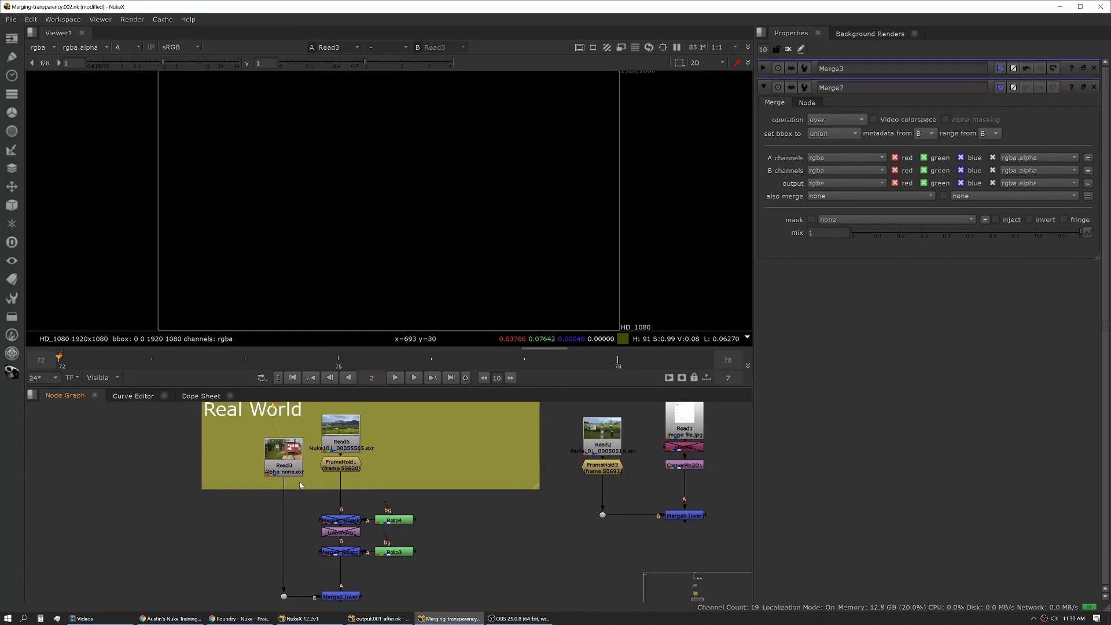
Show the Read6 mountain landscape in full RGB colour.
{"action": "left_click", "coordinate": [346, 420]}
{"action": "key", "text": "1"}
{"action": "middle_click_drag", "start_coordinate": [342, 186], "coordinate": [347, 208]}
{"action": "key", "text": "a"}
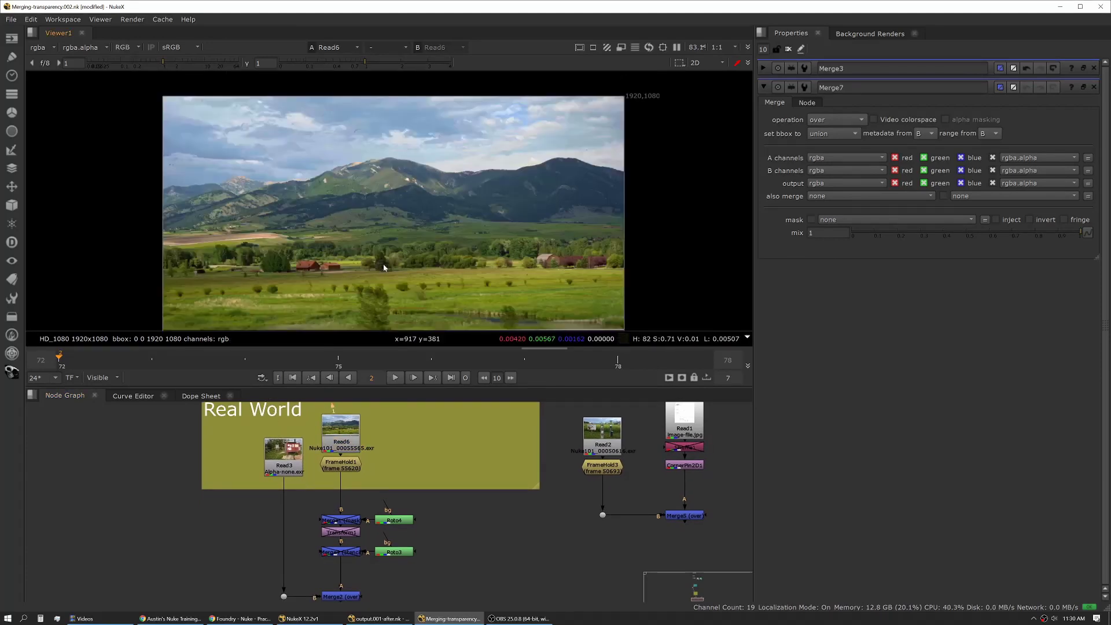
{"action": "middle_click_drag", "start_coordinate": [385, 266], "coordinate": [367, 247]}
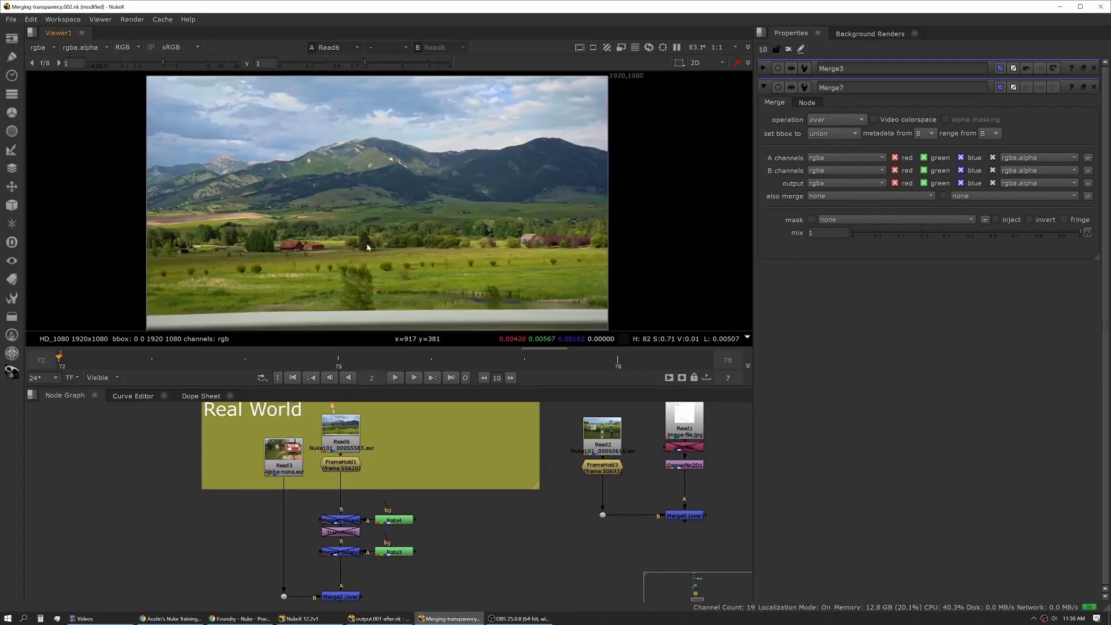
Compare the Read3 sign photo with the Read6 mountain plate, ending on Read6.
{"action": "left_click", "coordinate": [284, 455]}
{"action": "key", "text": "1"}
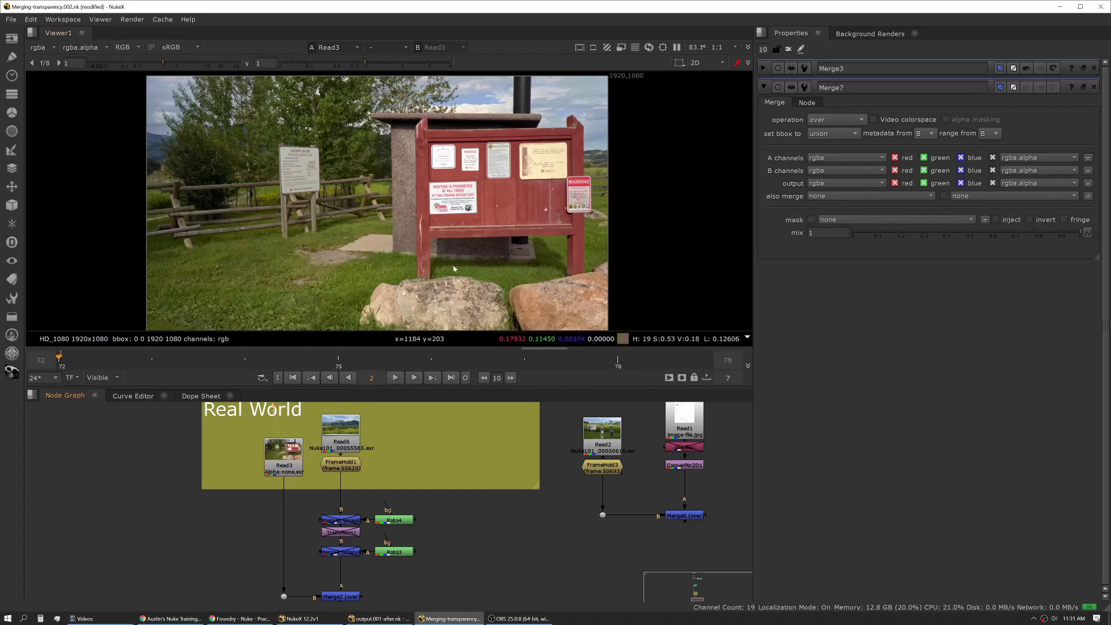
{"action": "left_click", "coordinate": [337, 443]}
{"action": "key", "text": "1"}
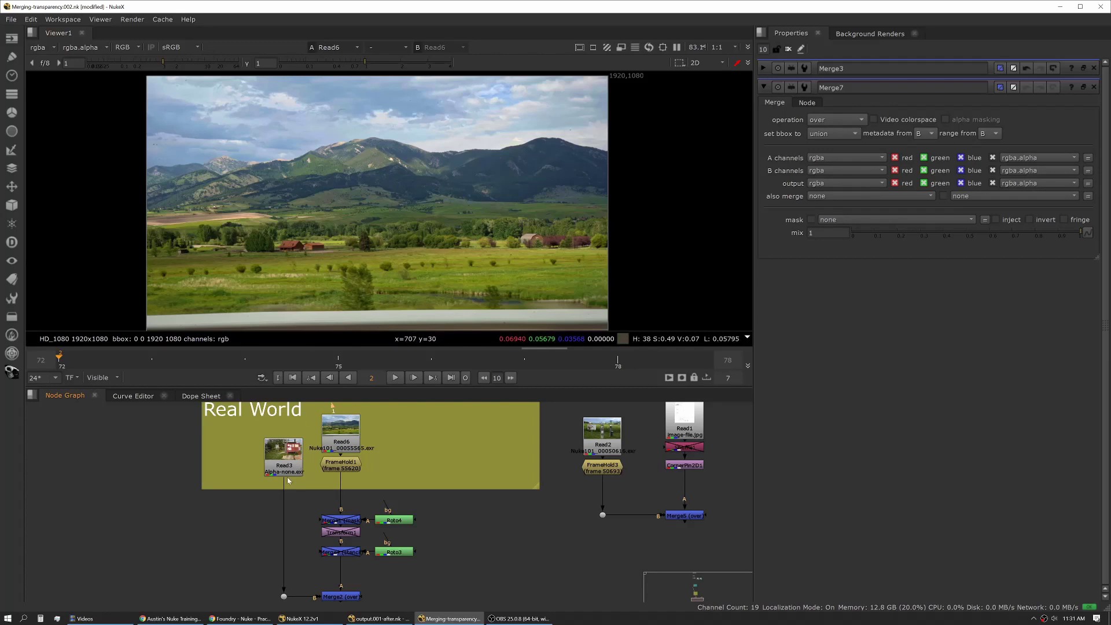
{"action": "middle_click_drag", "start_coordinate": [309, 543], "coordinate": [321, 510]}
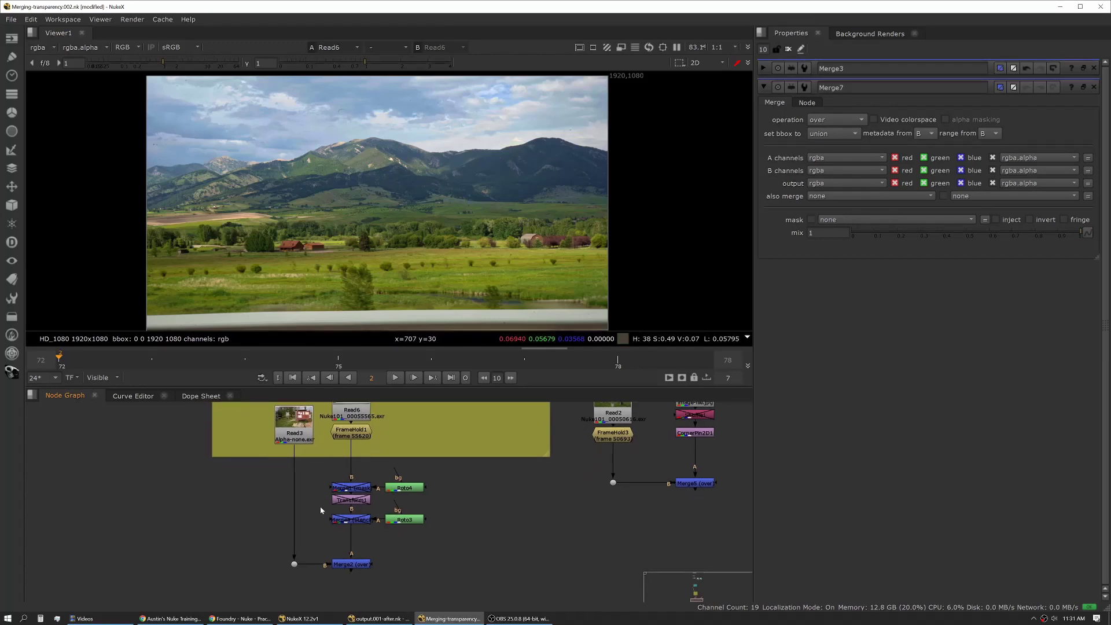
View Merge2's composite of the mountain semi-transparently over the sign photo.
{"action": "left_click", "coordinate": [366, 567]}
{"action": "key", "text": "1"}
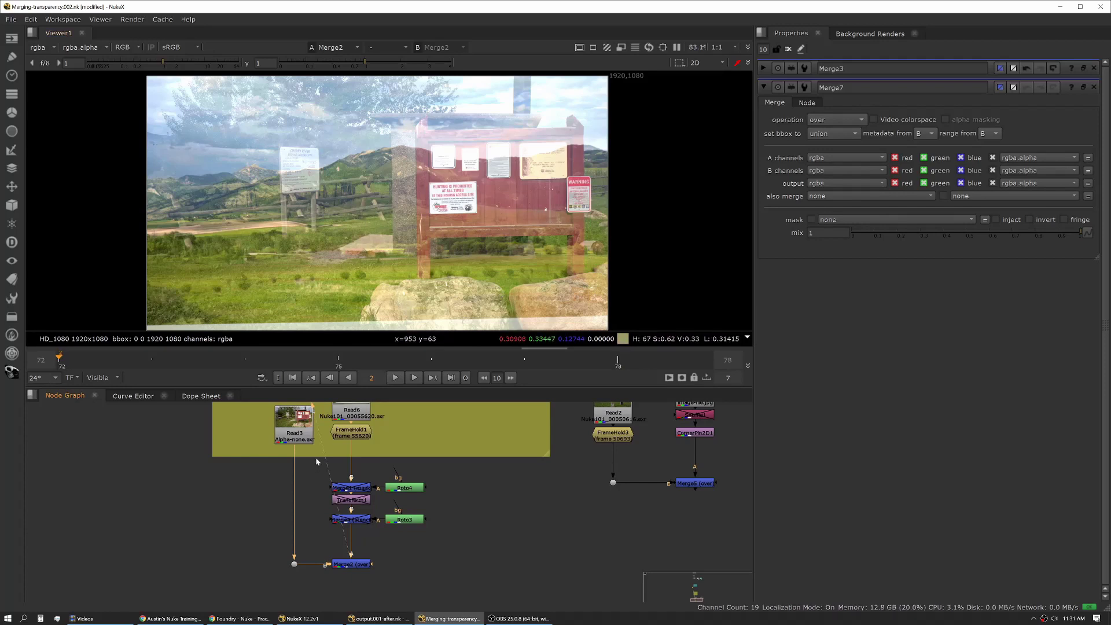
Add Shuffle8 under Read3 and paste a copy, Shuffle9, under FrameHold1.
{"action": "left_click", "coordinate": [300, 432]}
{"action": "key", "text": "Tab"}
{"action": "type", "text": "shuf"}
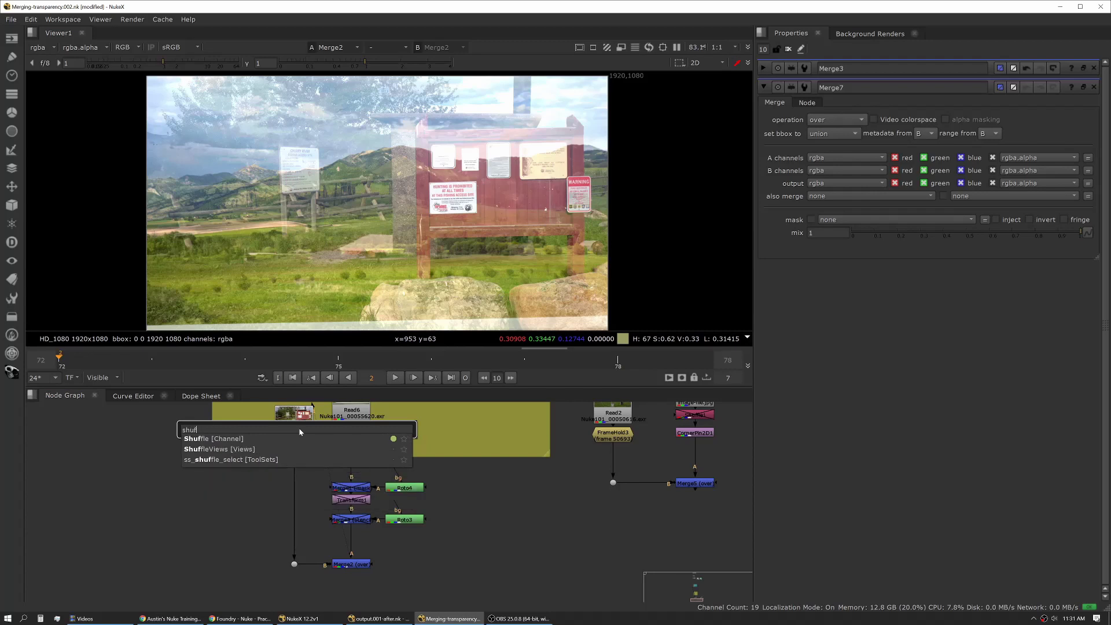
{"action": "key", "text": "Return"}
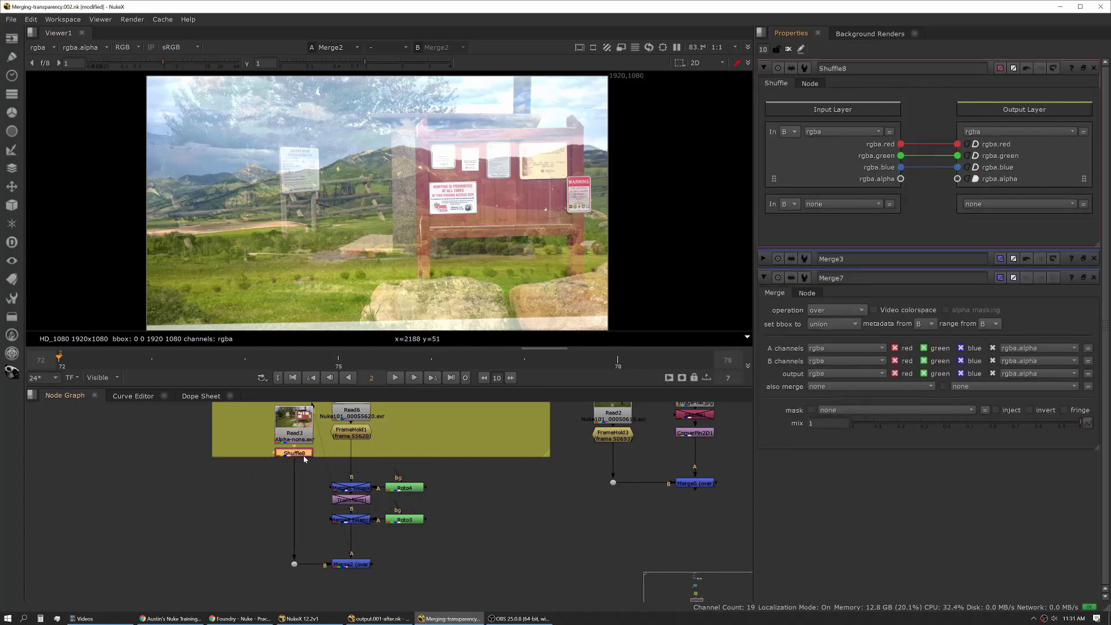
{"action": "key", "text": "ctrl"}
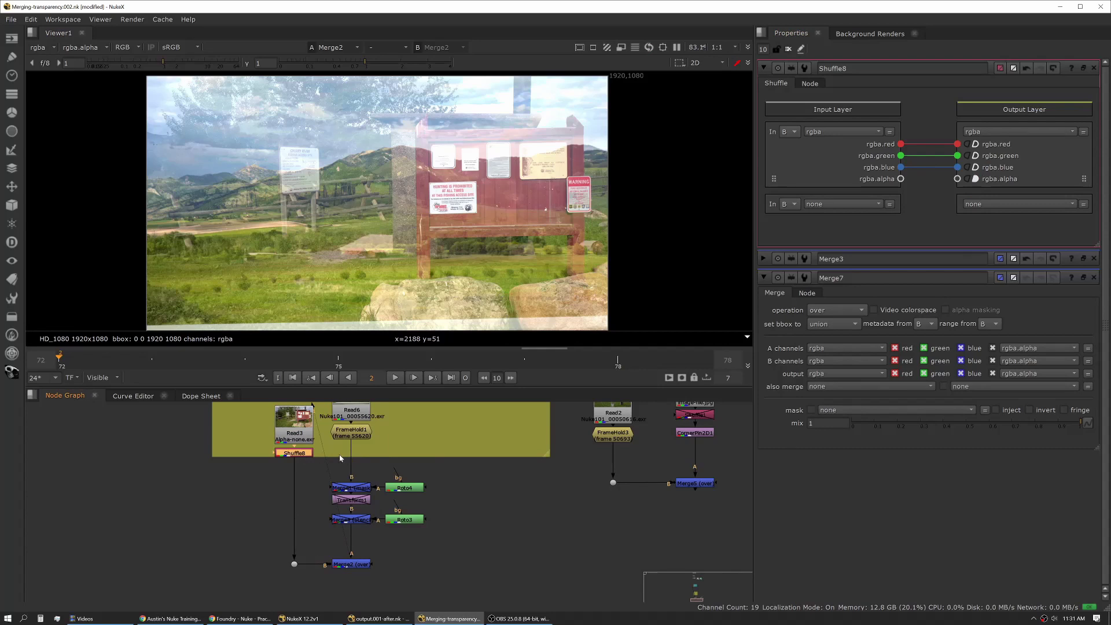
{"action": "left_click", "coordinate": [358, 440]}
{"action": "key", "text": "ctrl+v"}
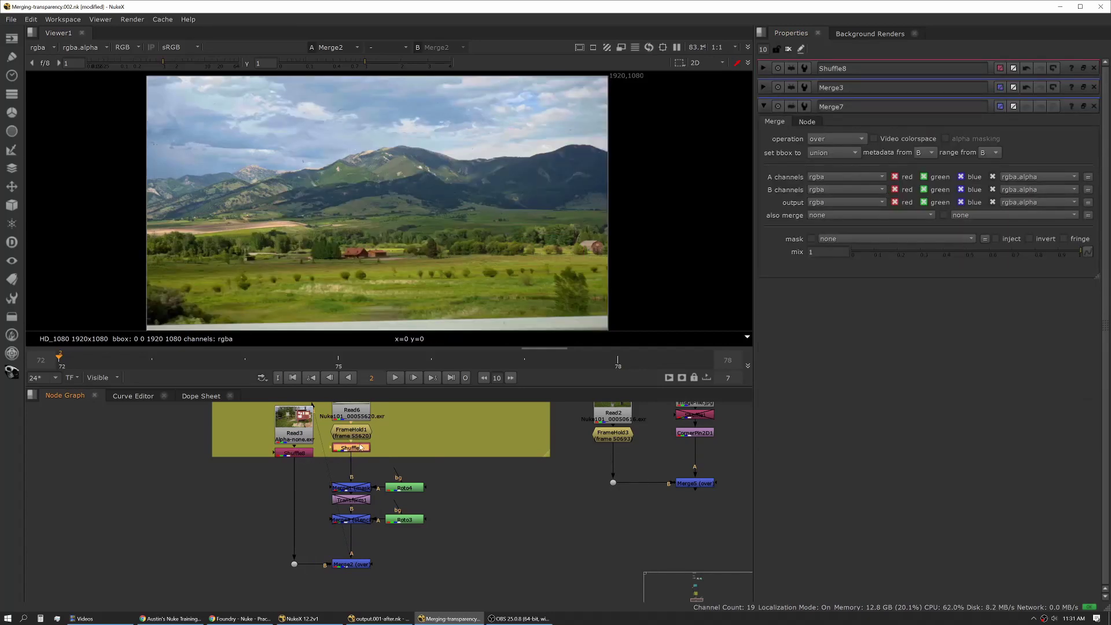
Preview Shuffle8 and Shuffle9, then view Merge2 with the mountains now opaque.
{"action": "left_click", "coordinate": [291, 453]}
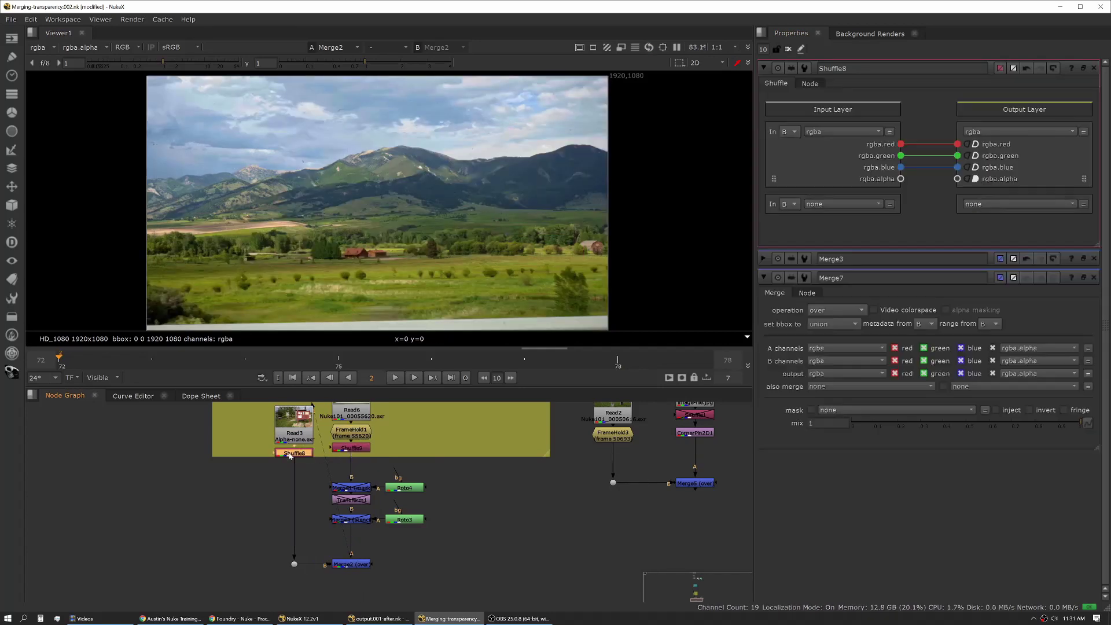
{"action": "key", "text": "1"}
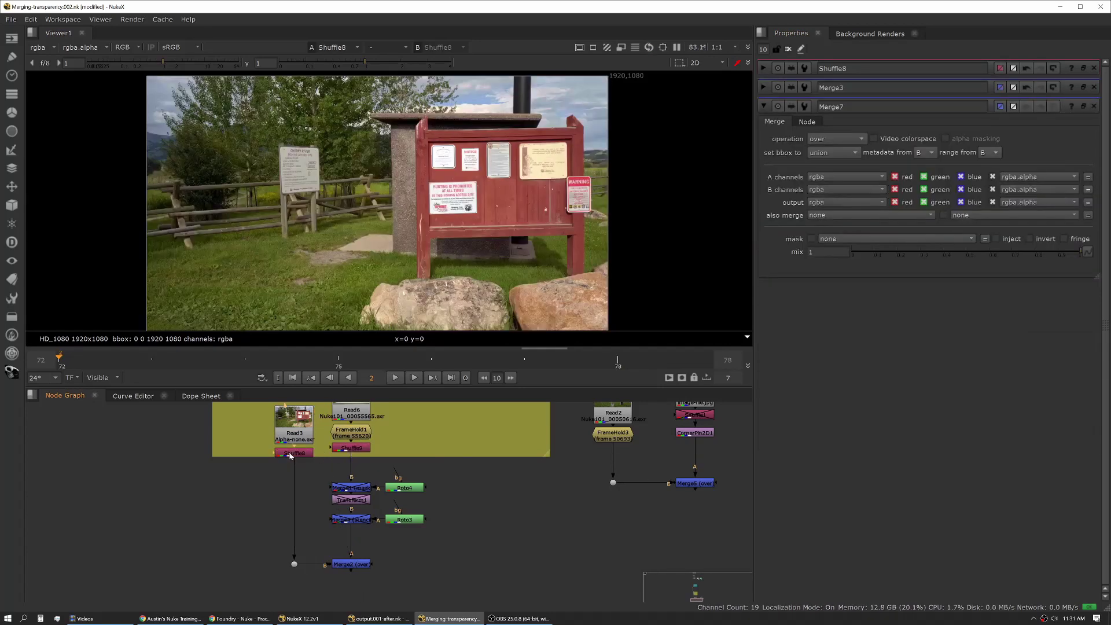
{"action": "left_click", "coordinate": [351, 447]}
{"action": "key", "text": "1"}
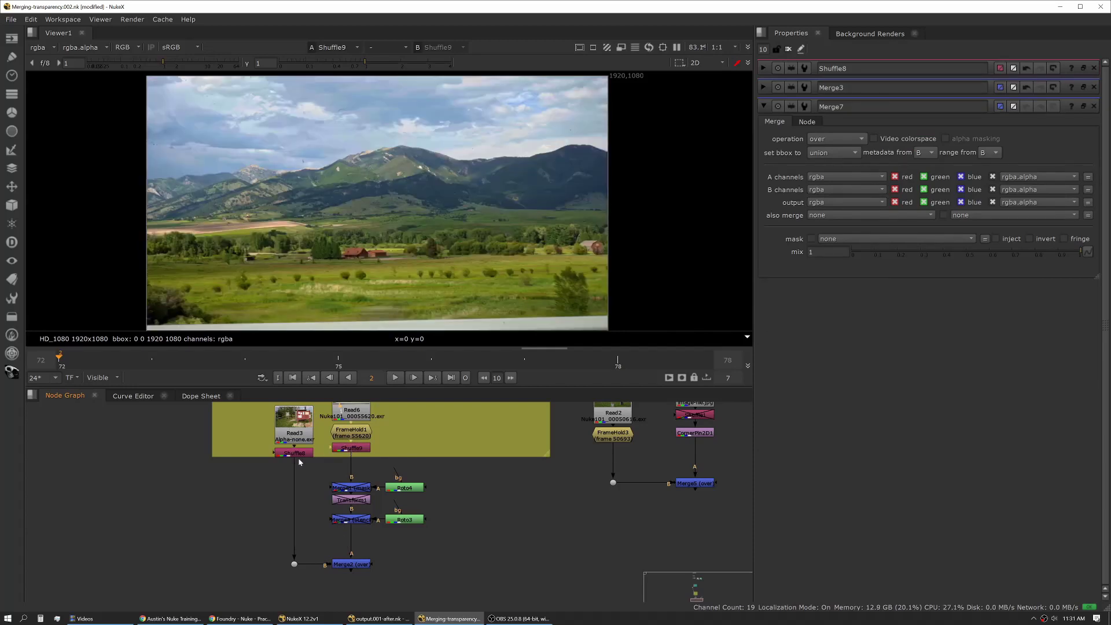
{"action": "double_click", "coordinate": [296, 454]}
{"action": "key", "text": "1"}
{"action": "left_click", "coordinate": [356, 564]}
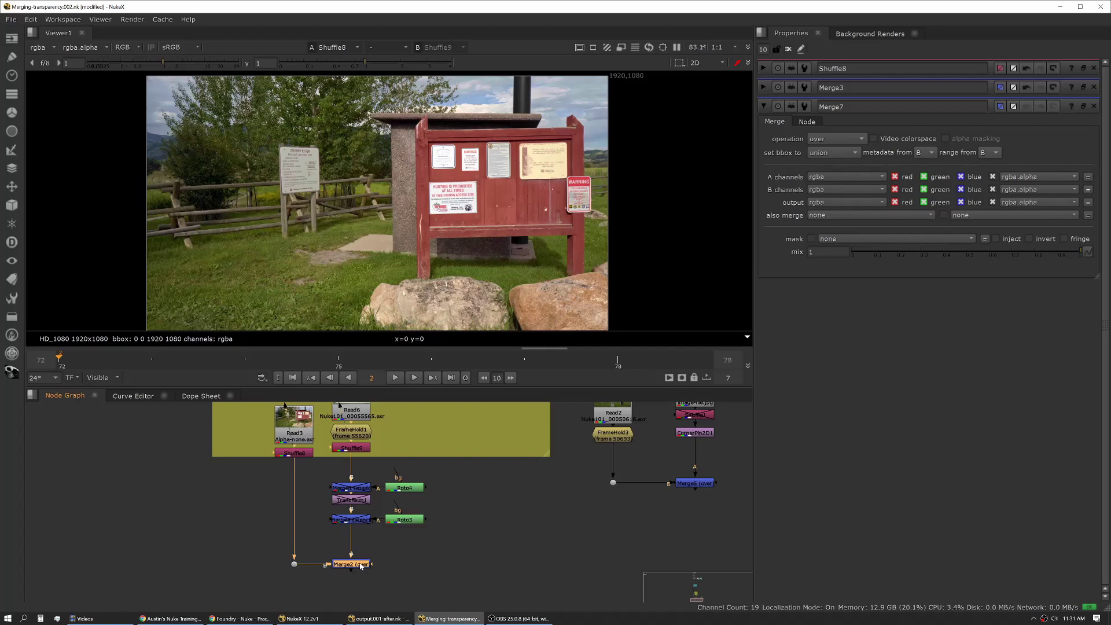
{"action": "key", "text": "1"}
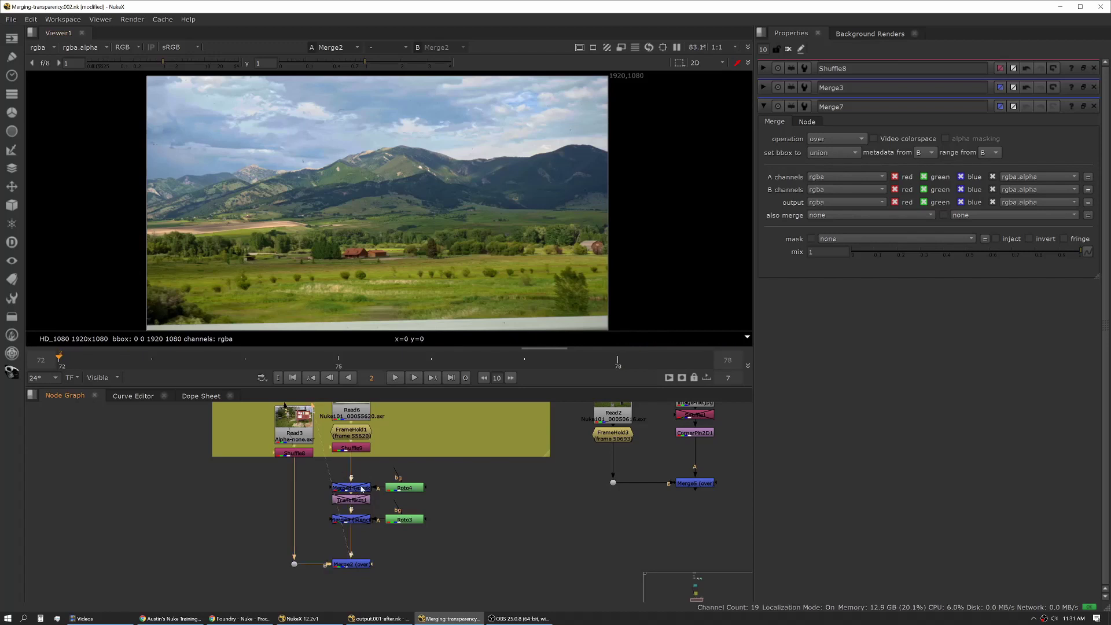
{"action": "left_click", "coordinate": [358, 448]}
{"action": "key", "text": "1"}
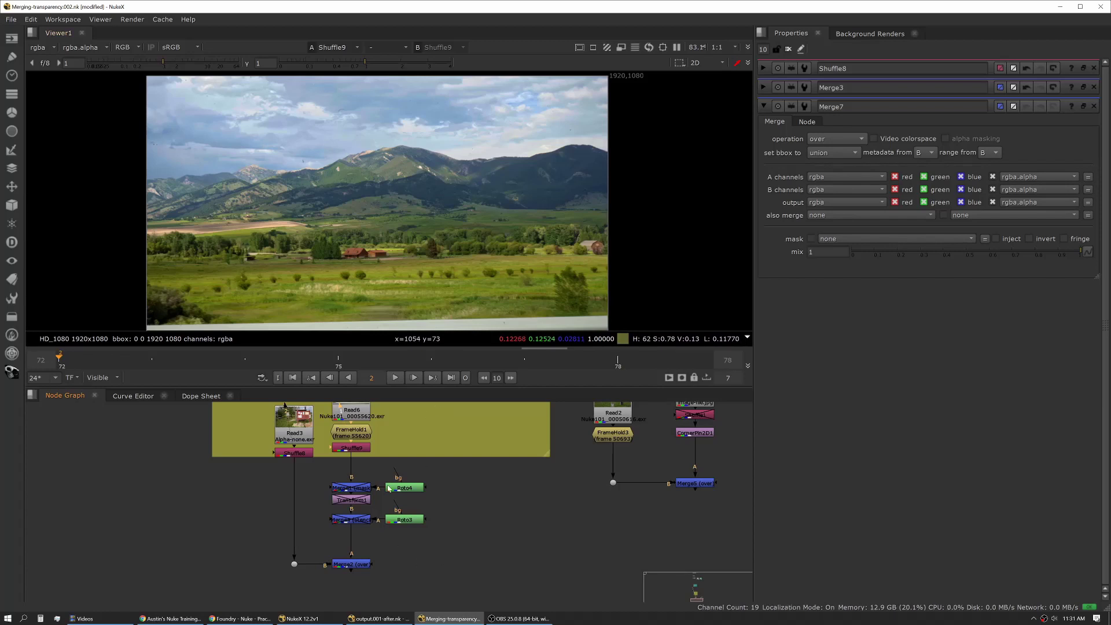
{"action": "double_click", "coordinate": [407, 489]}
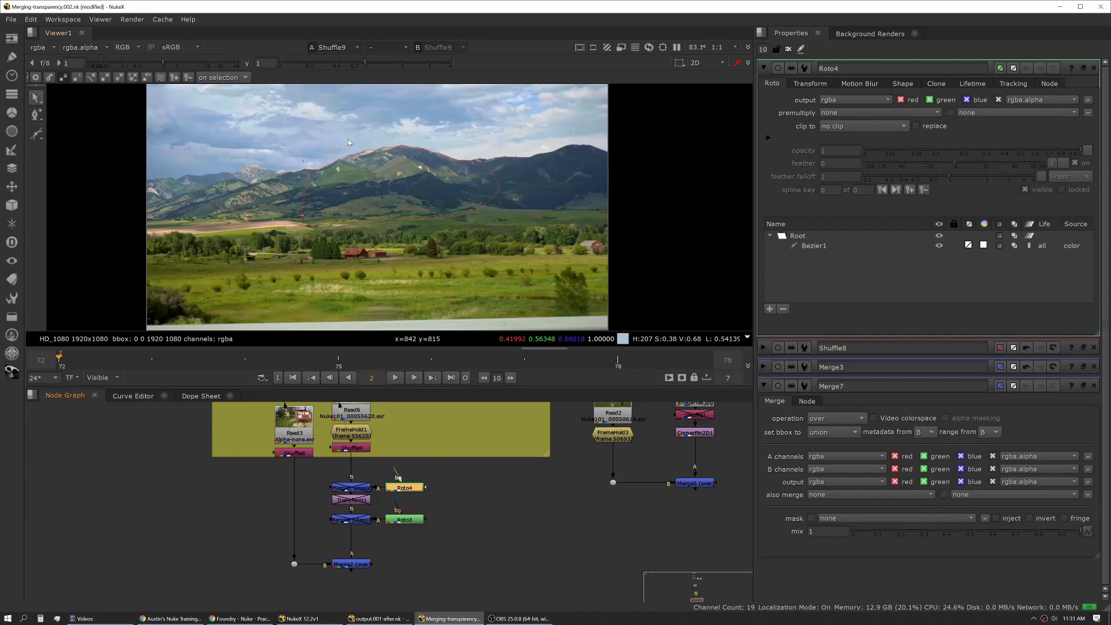
{"action": "scroll", "coordinate": [353, 149], "scroll_direction": "up", "scroll_amount": 3}
{"action": "left_click", "coordinate": [360, 162]}
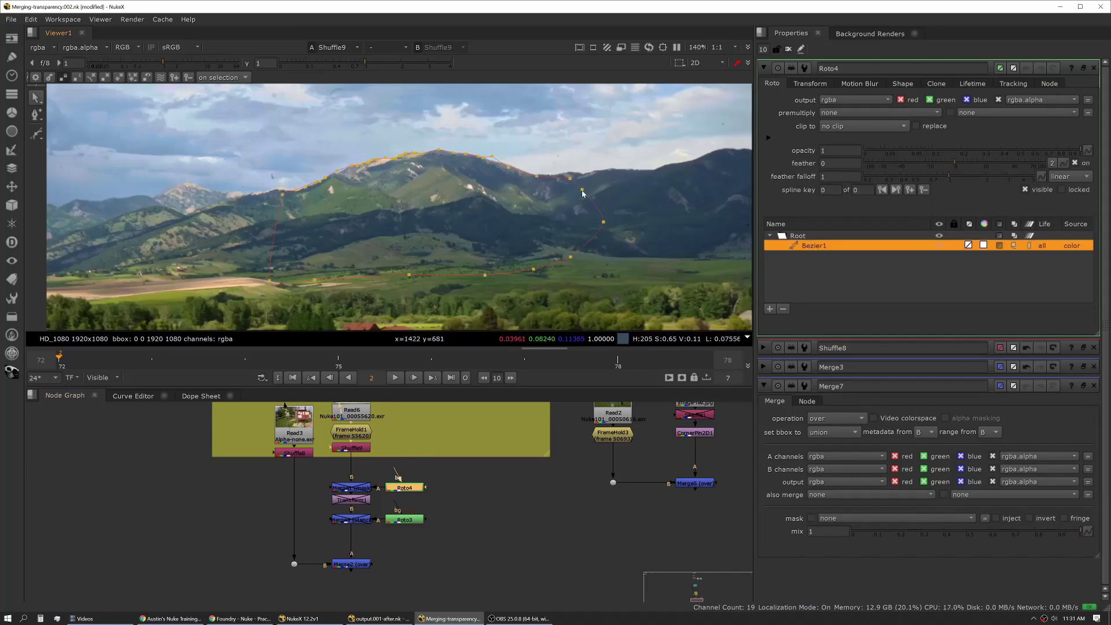
{"action": "left_click", "coordinate": [354, 488]}
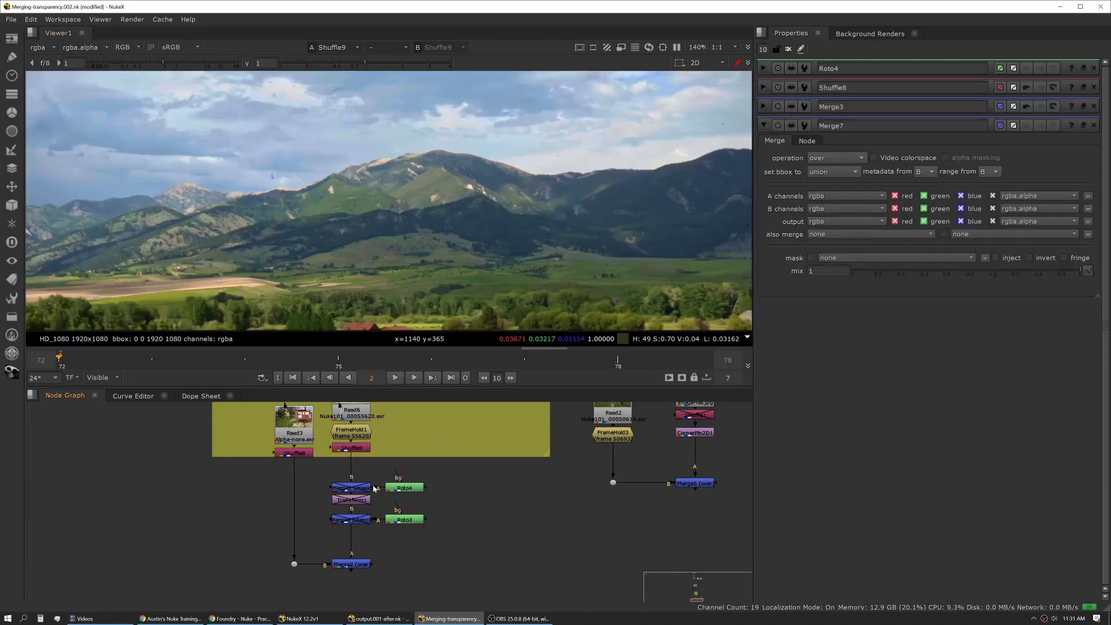
Compare Merge1's masked mountain peak with Shuffle9 and the Roto4 matte, then frame the cut-out.
{"action": "double_click", "coordinate": [354, 489]}
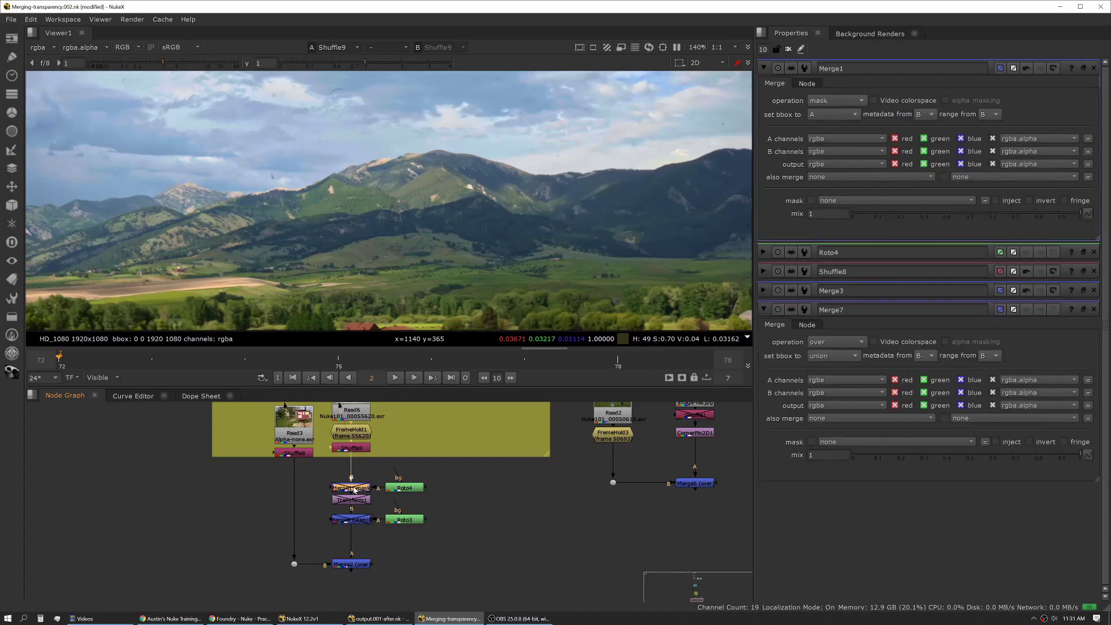
{"action": "key", "text": "1"}
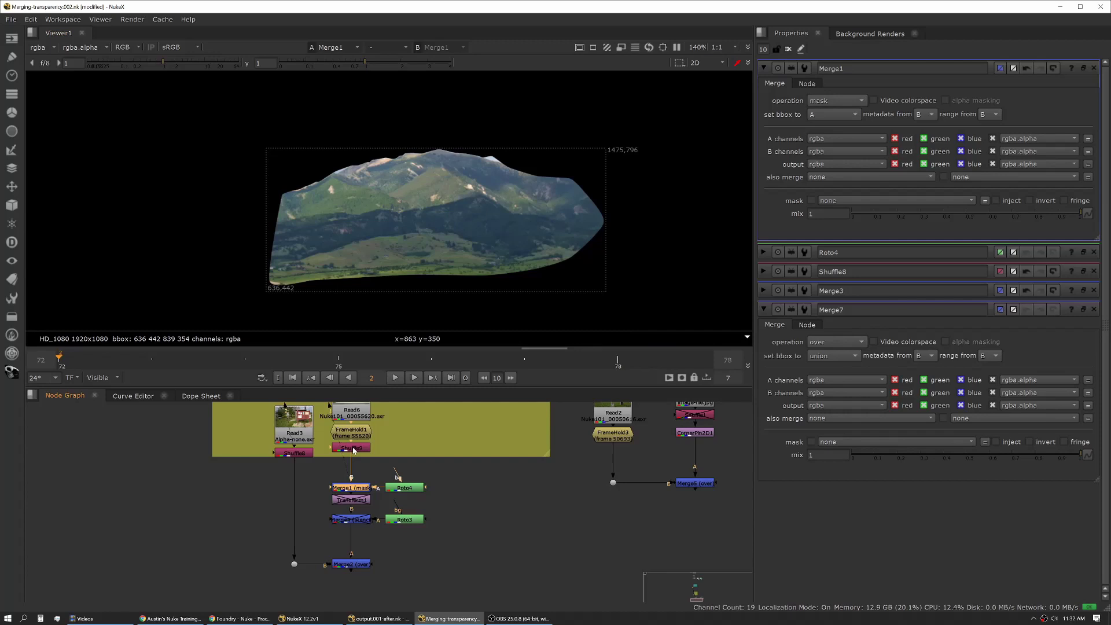
{"action": "key", "text": "1"}
{"action": "left_click", "coordinate": [405, 488]}
{"action": "key", "text": "1"}
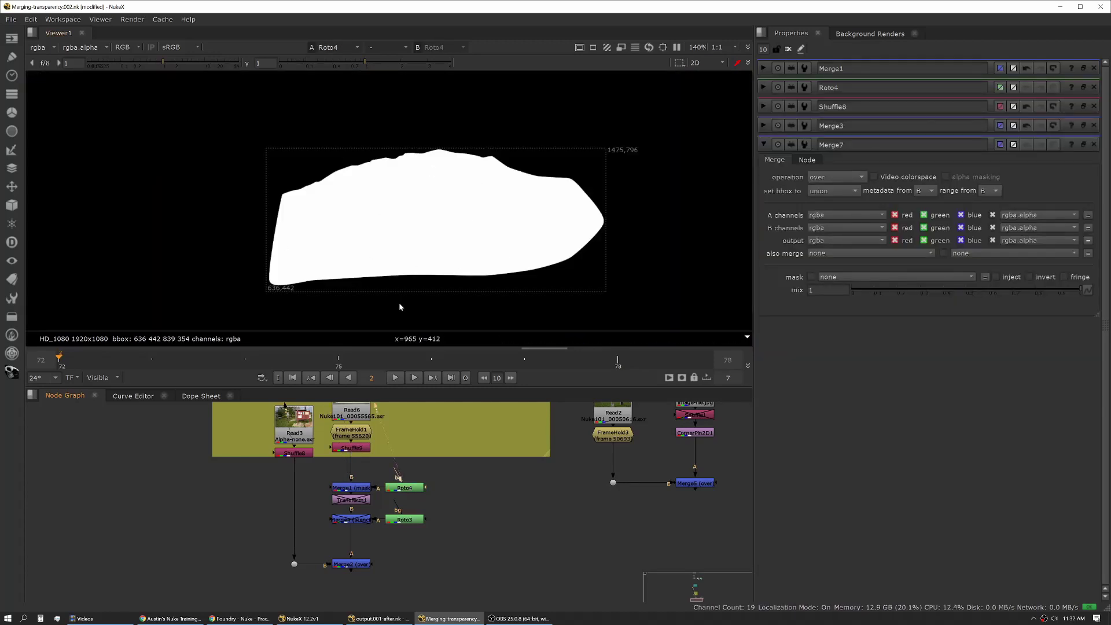
{"action": "left_click", "coordinate": [357, 490]}
{"action": "key", "text": "1"}
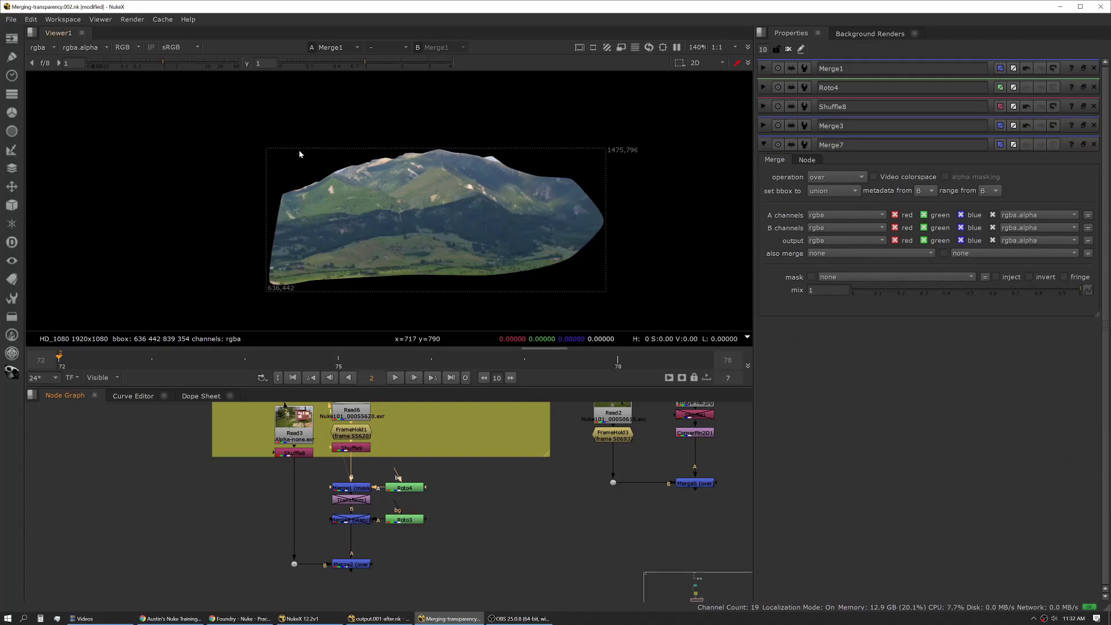
{"action": "scroll", "coordinate": [552, 265], "scroll_direction": "down", "scroll_amount": 3}
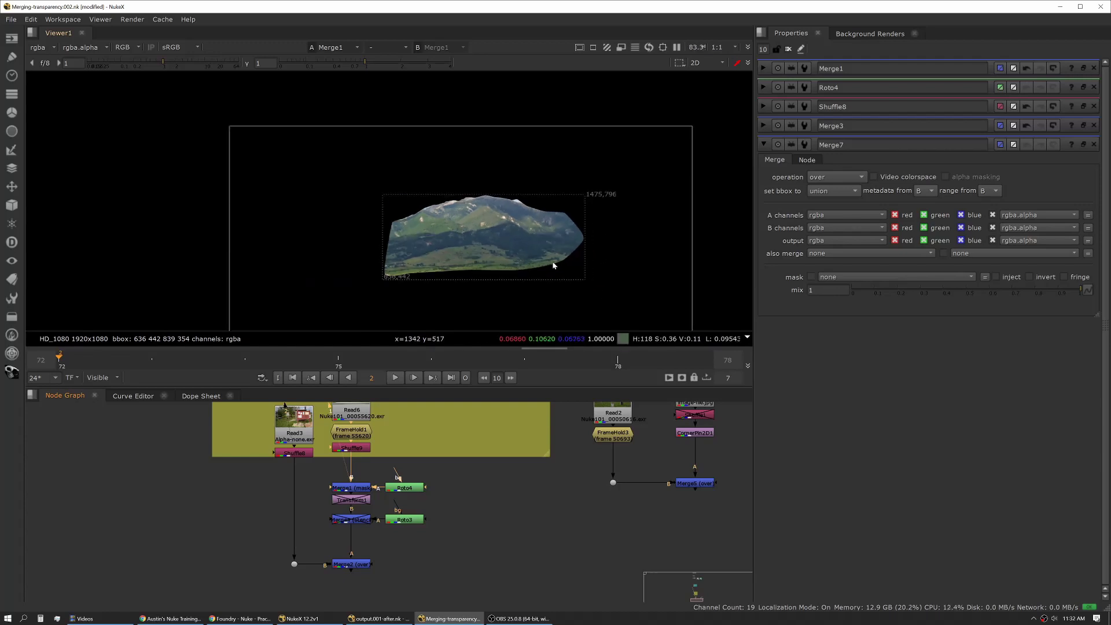
{"action": "middle_click_drag", "start_coordinate": [552, 264], "coordinate": [513, 202]}
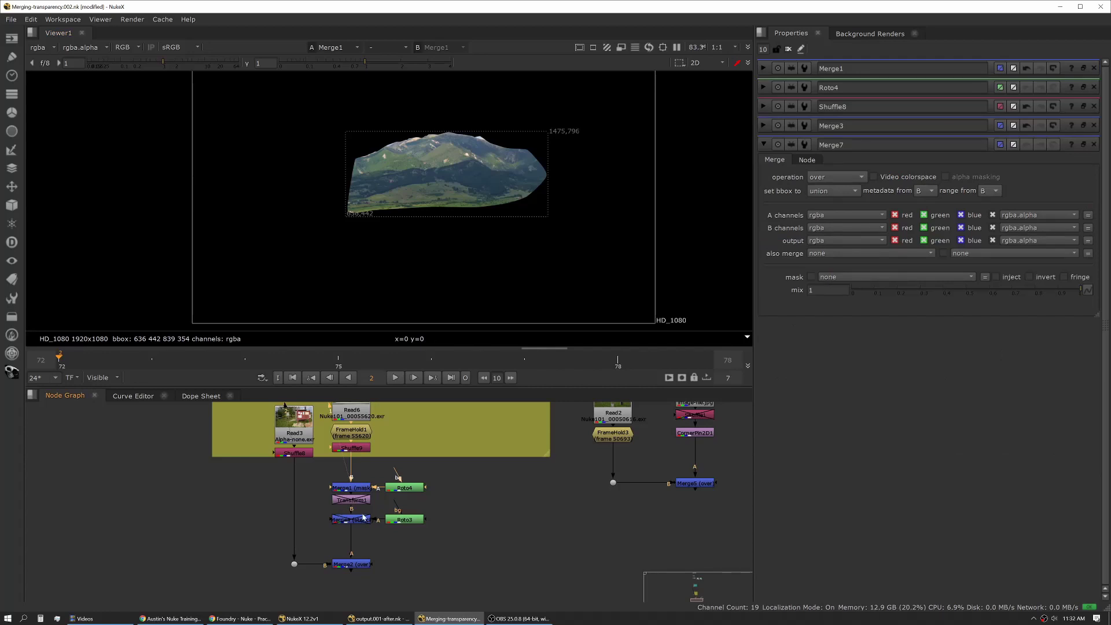
View Merge2 and move the mountain cut-out toward the upper right via Transform1.
{"action": "left_click", "coordinate": [357, 565]}
{"action": "key", "text": "1"}
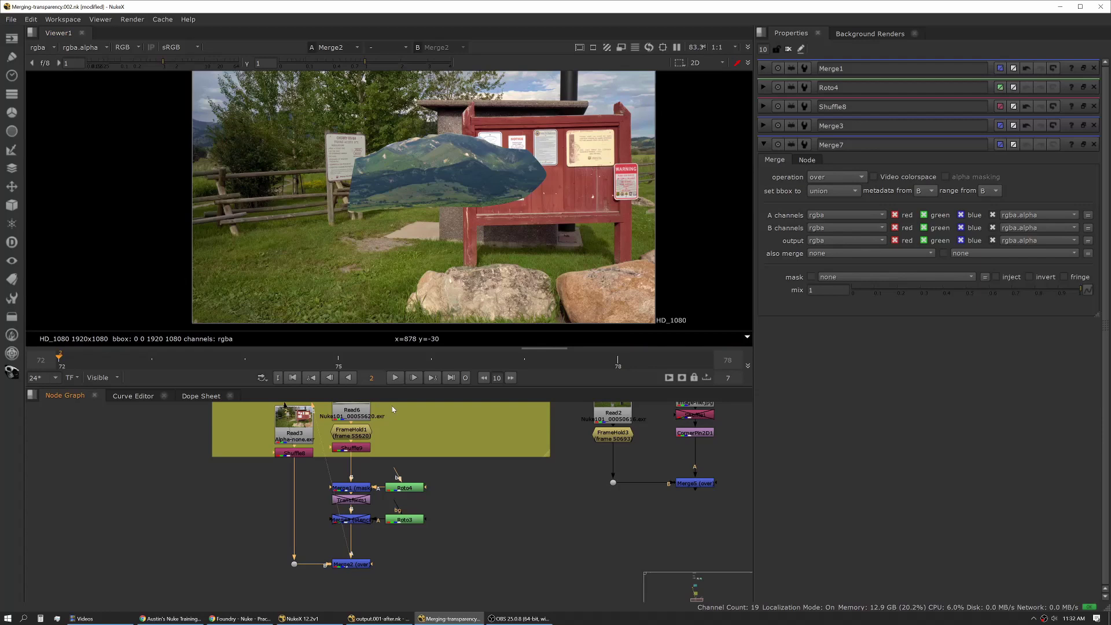
{"action": "left_click", "coordinate": [363, 508]}
{"action": "left_click", "coordinate": [363, 501]}
{"action": "left_click_drag", "start_coordinate": [376, 196], "coordinate": [544, 143]}
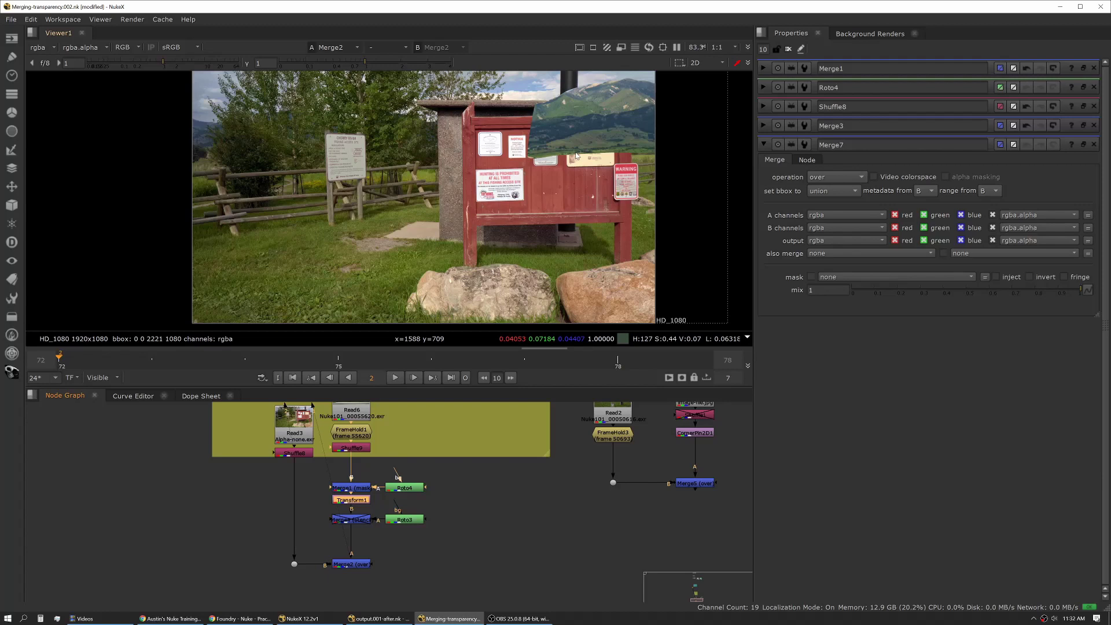
Check the Roto3 matte, then view Shuffle8's plain sign photo.
{"action": "left_click", "coordinate": [411, 520]}
{"action": "key", "text": "1"}
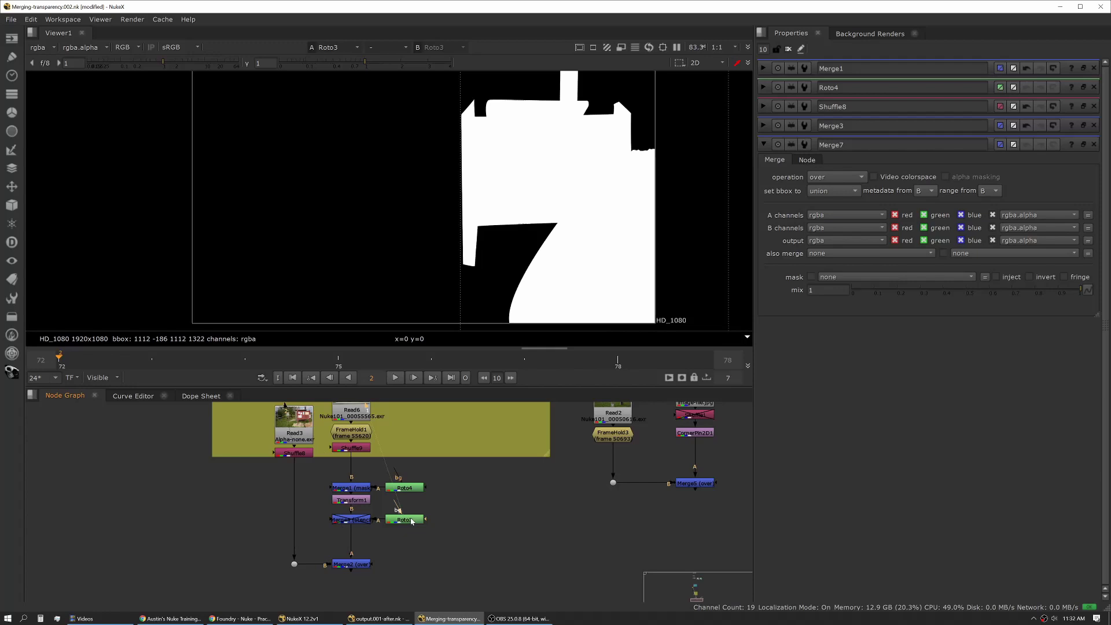
{"action": "left_click", "coordinate": [305, 456]}
{"action": "key", "text": "1"}
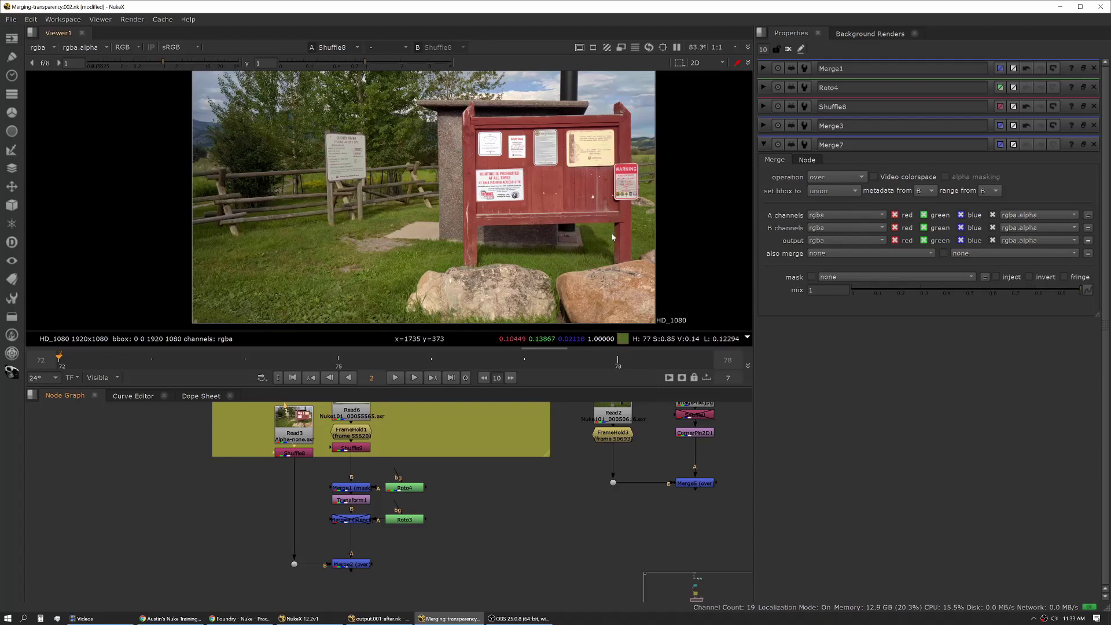
View the stencil merge's mountain cutout and inspect Roto3's shapes.
{"action": "left_click", "coordinate": [359, 520]}
{"action": "key", "text": "1"}
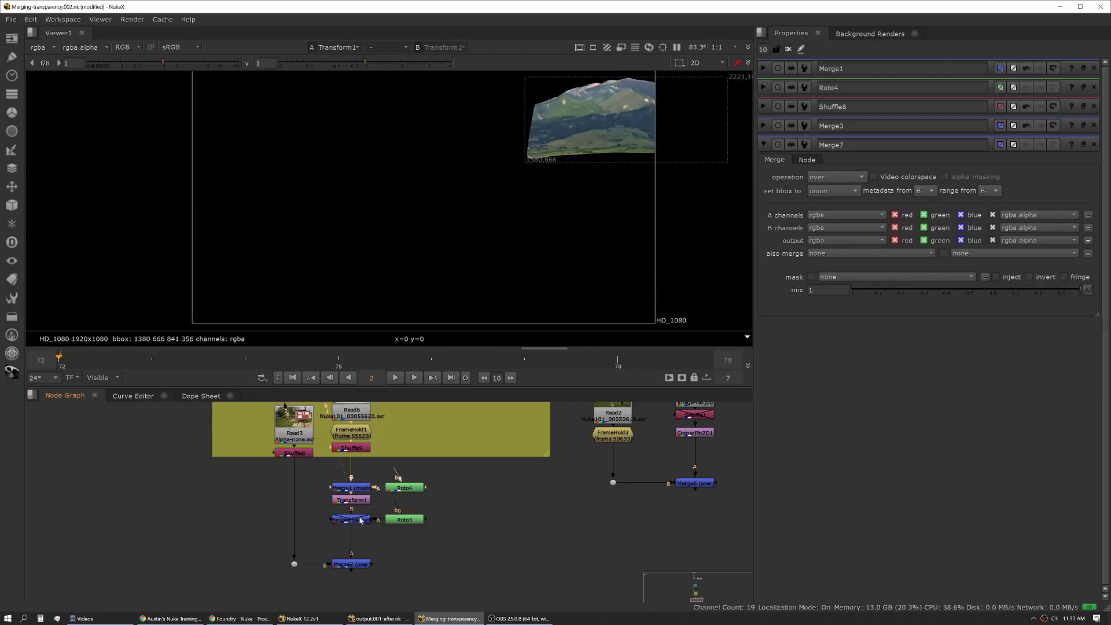
{"action": "left_click", "coordinate": [405, 527]}
{"action": "left_click", "coordinate": [403, 520]}
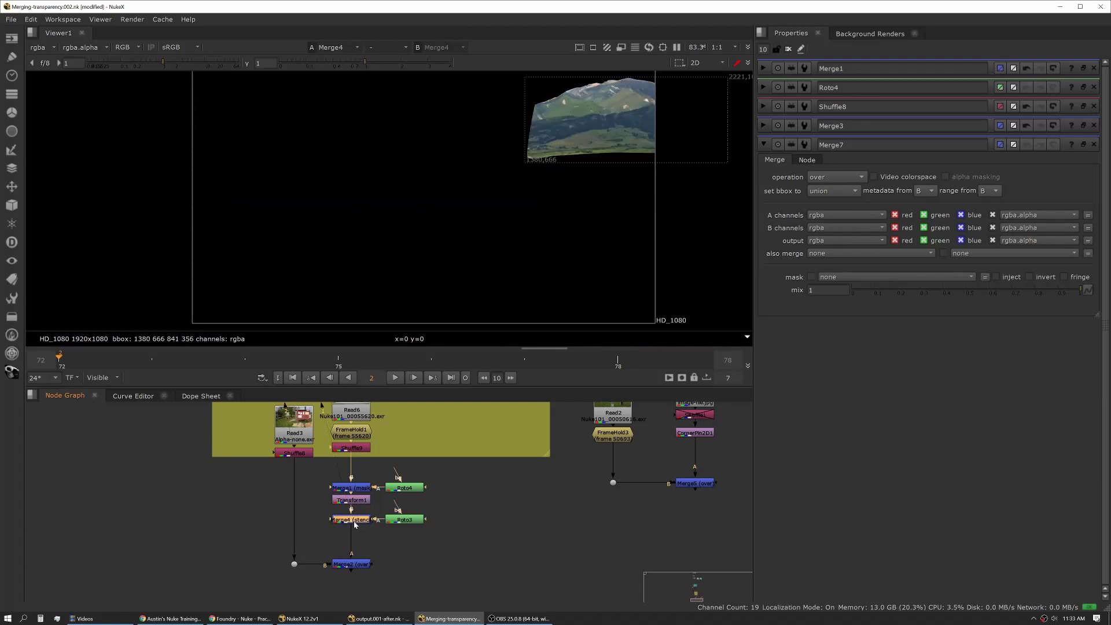
{"action": "double_click", "coordinate": [401, 519]}
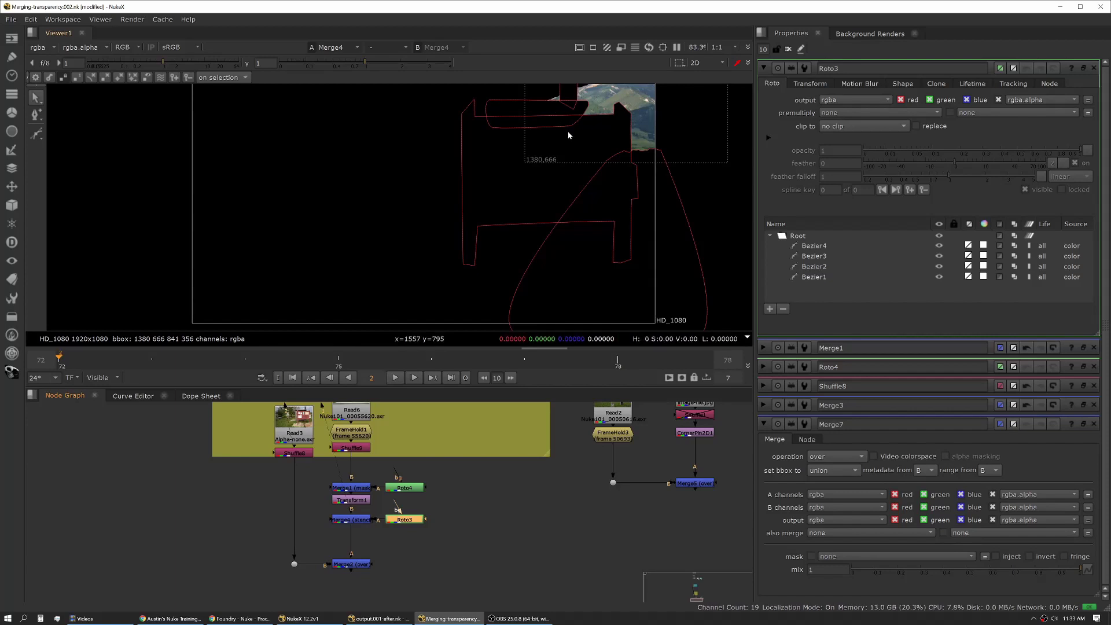
View Merge2's final composite with the peak behind the notice board.
{"action": "left_click", "coordinate": [364, 560]}
{"action": "key", "text": "1"}
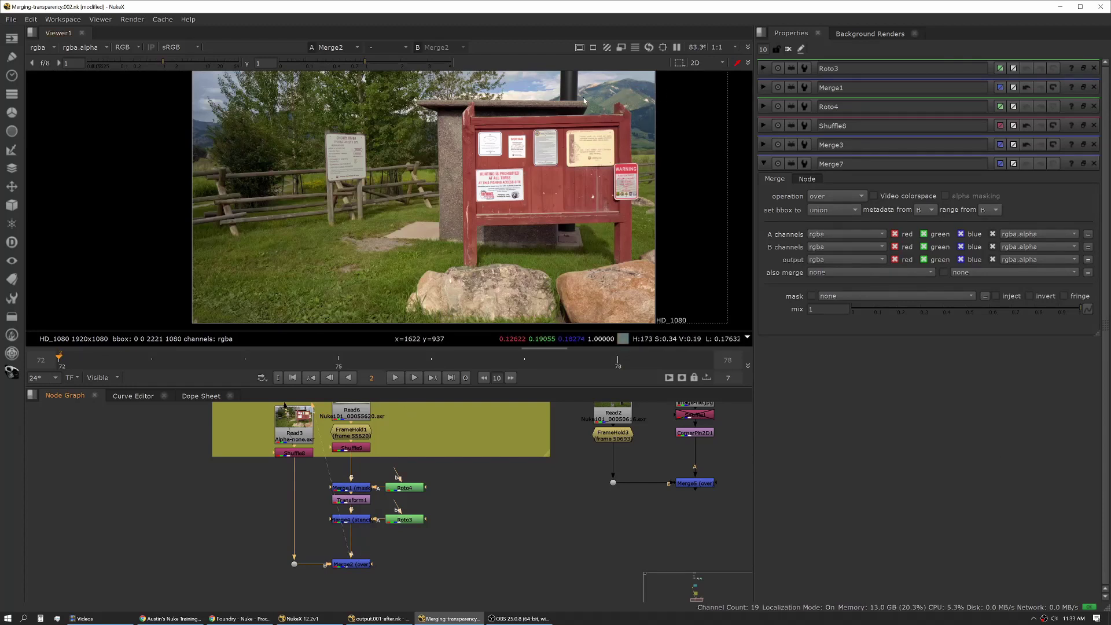
{"action": "left_click", "coordinate": [359, 568]}
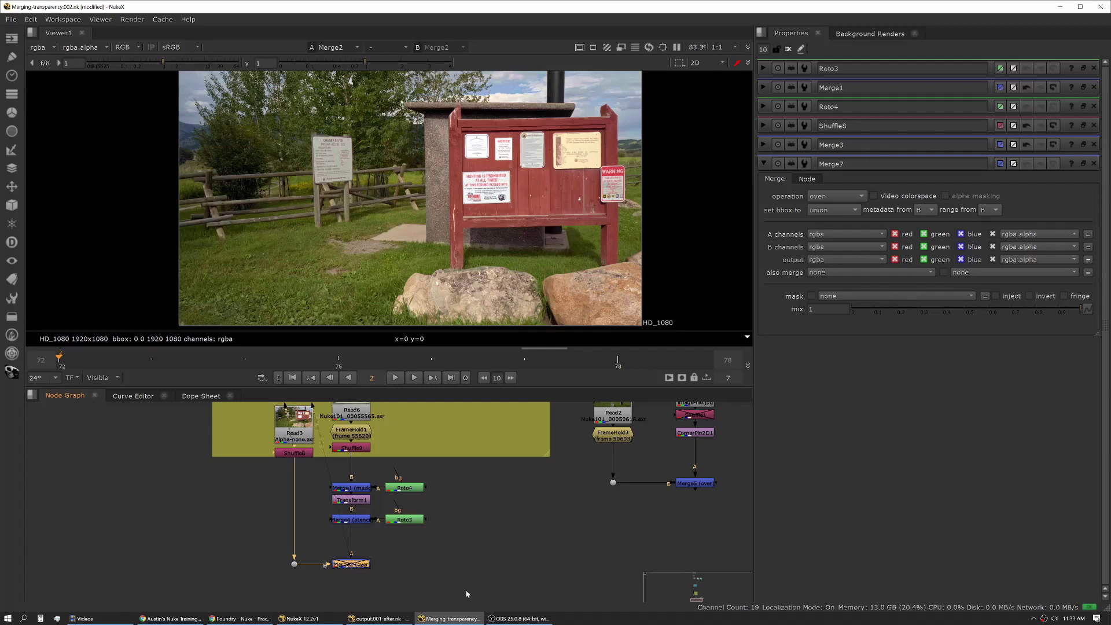
Bring the post sign setup into view and preview Merge5, Read2 and FrameHold3.
{"action": "middle_click_drag", "start_coordinate": [555, 492], "coordinate": [321, 553]}
{"action": "key", "text": "1"}
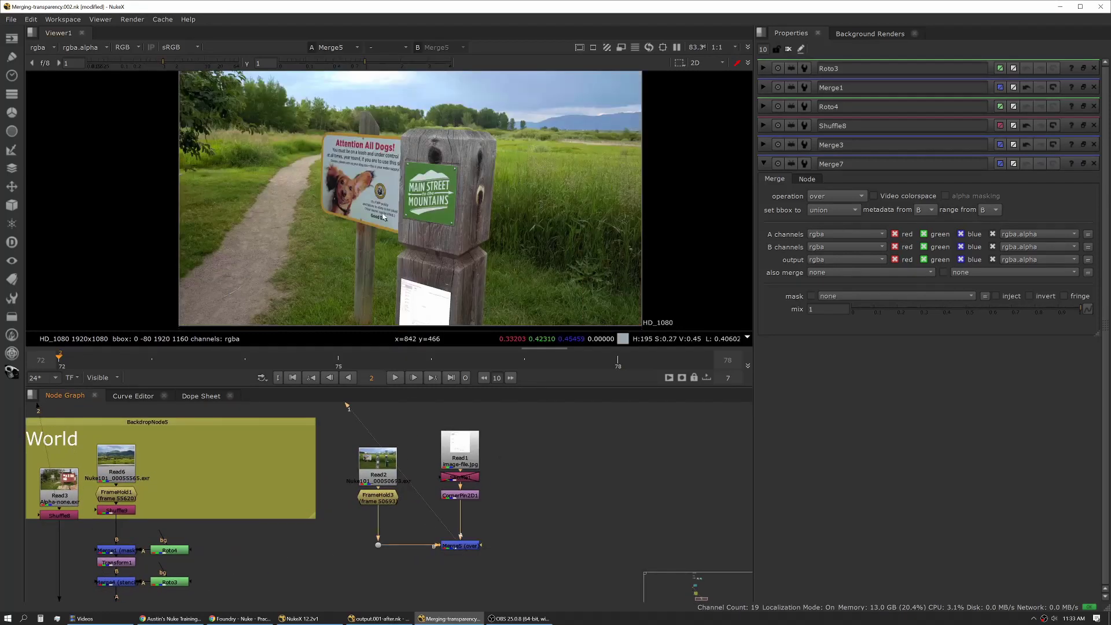
{"action": "left_click", "coordinate": [382, 477]}
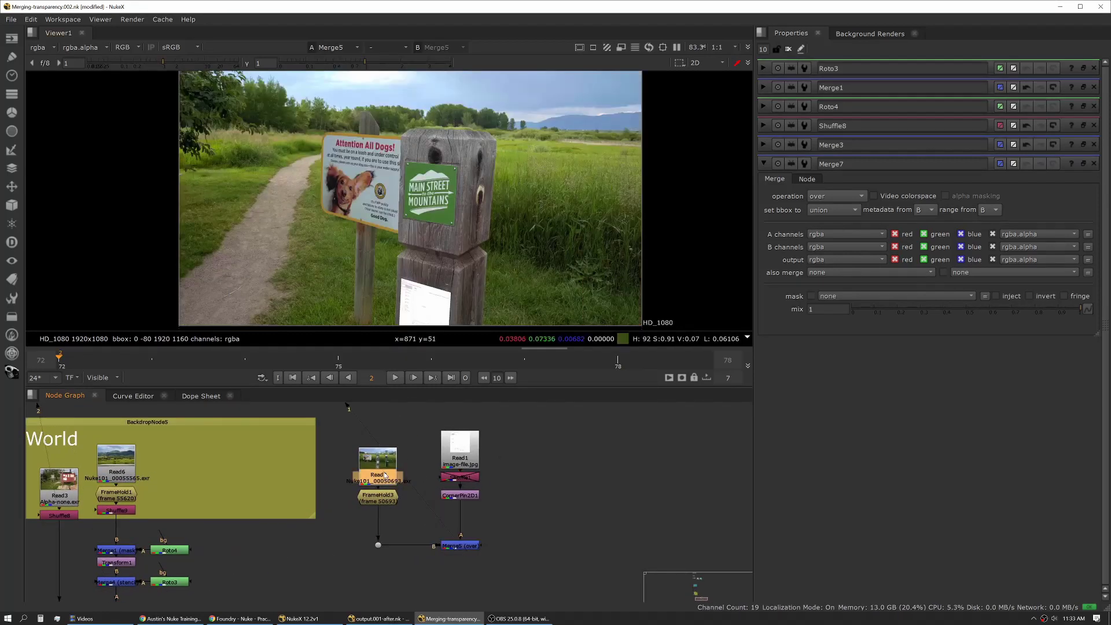
{"action": "key", "text": "1"}
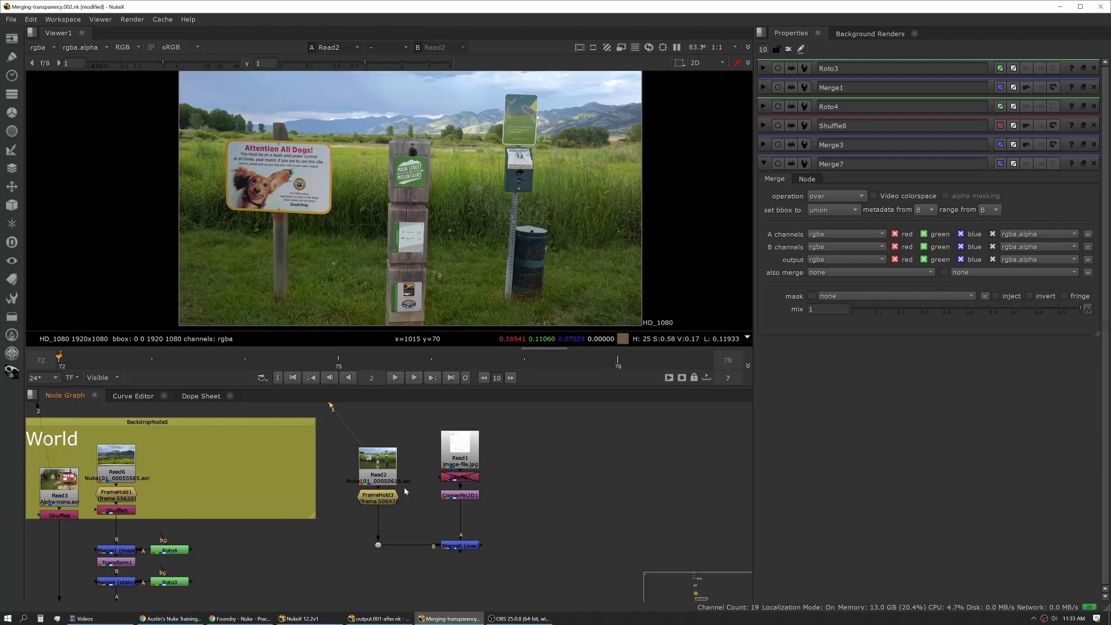
{"action": "left_click", "coordinate": [377, 497]}
{"action": "key", "text": "1"}
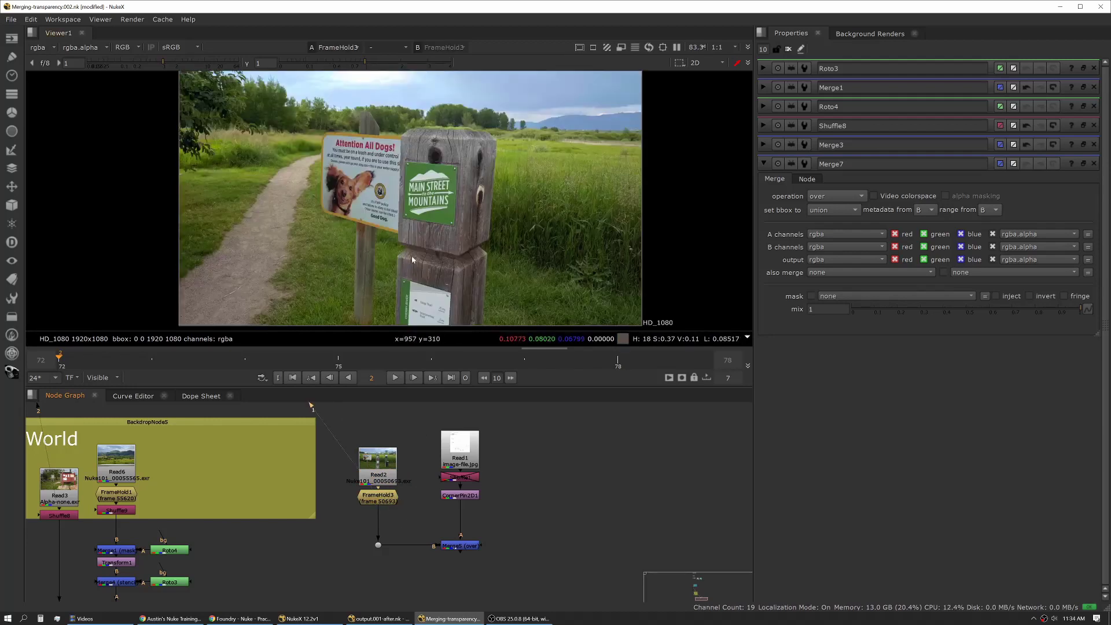
Preview the Read1 screenshot and the FrameHold3 trail frame, then select Merge5.
{"action": "left_click", "coordinate": [459, 443]}
{"action": "key", "text": "1"}
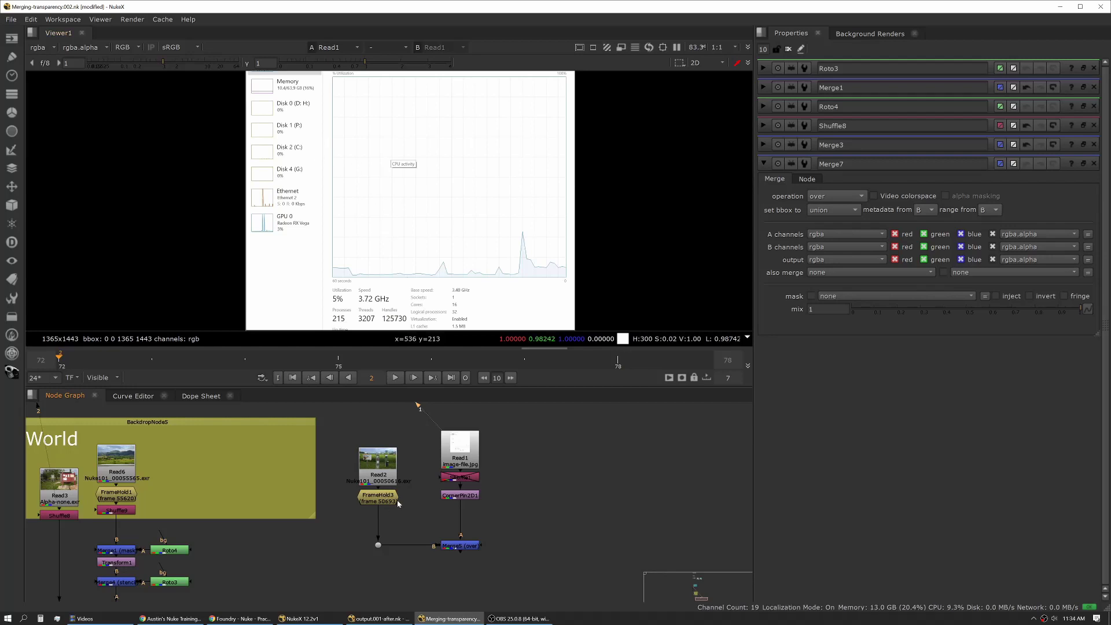
{"action": "left_click", "coordinate": [388, 496]}
{"action": "key", "text": "1"}
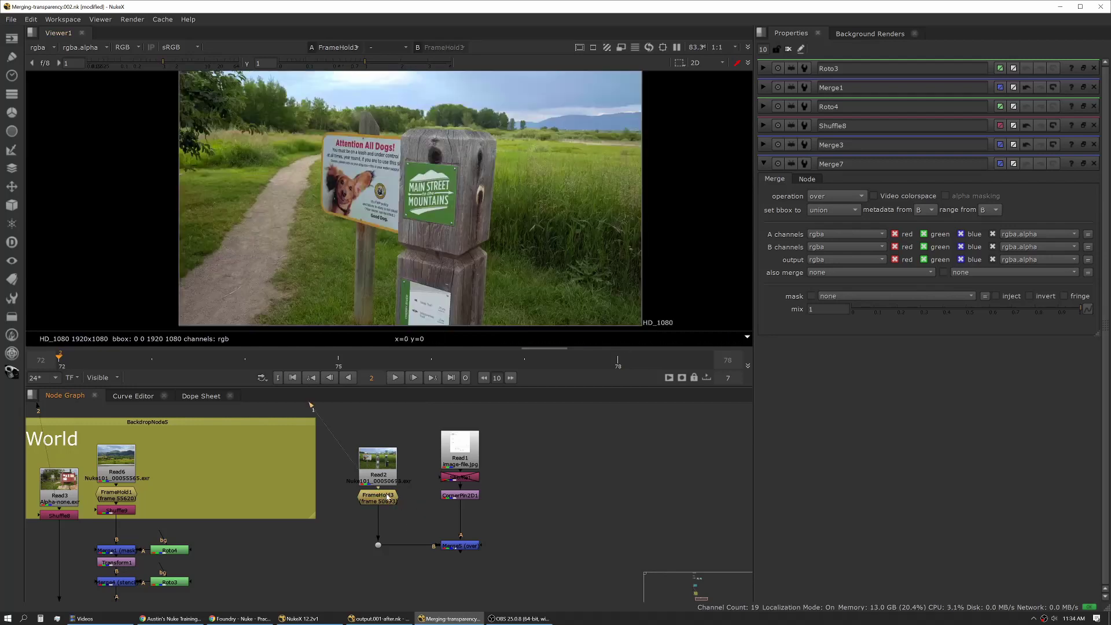
{"action": "left_click", "coordinate": [461, 545]}
Test Shuffle1 on Merge5 with the viewer gain at 0.34, then disable it again.
{"action": "key", "text": "1"}
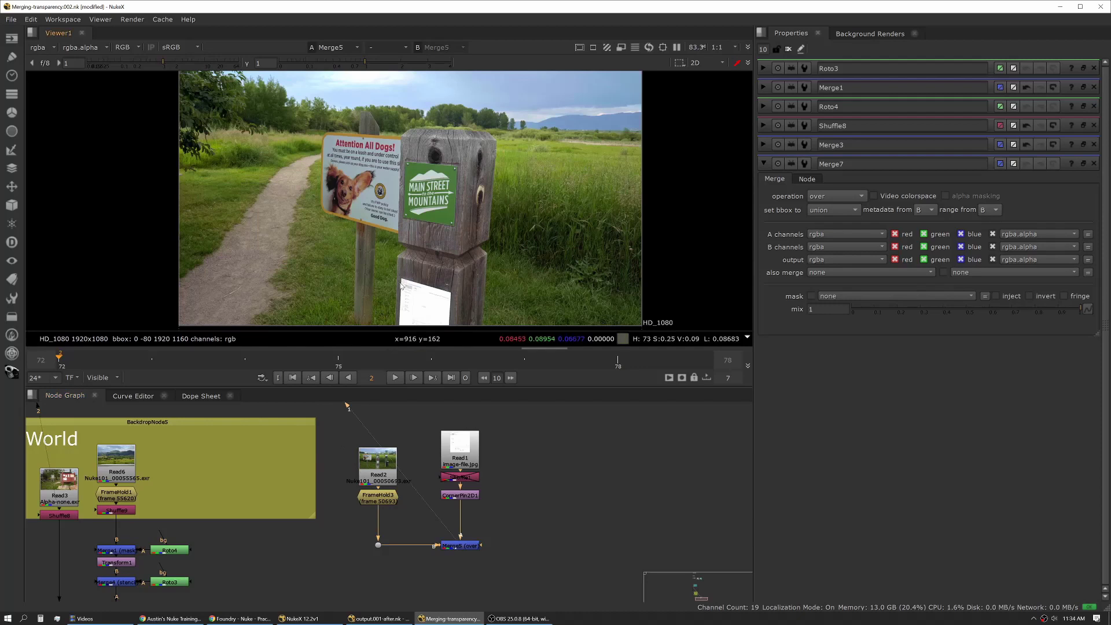
{"action": "scroll", "coordinate": [419, 242], "scroll_direction": "up", "scroll_amount": 6}
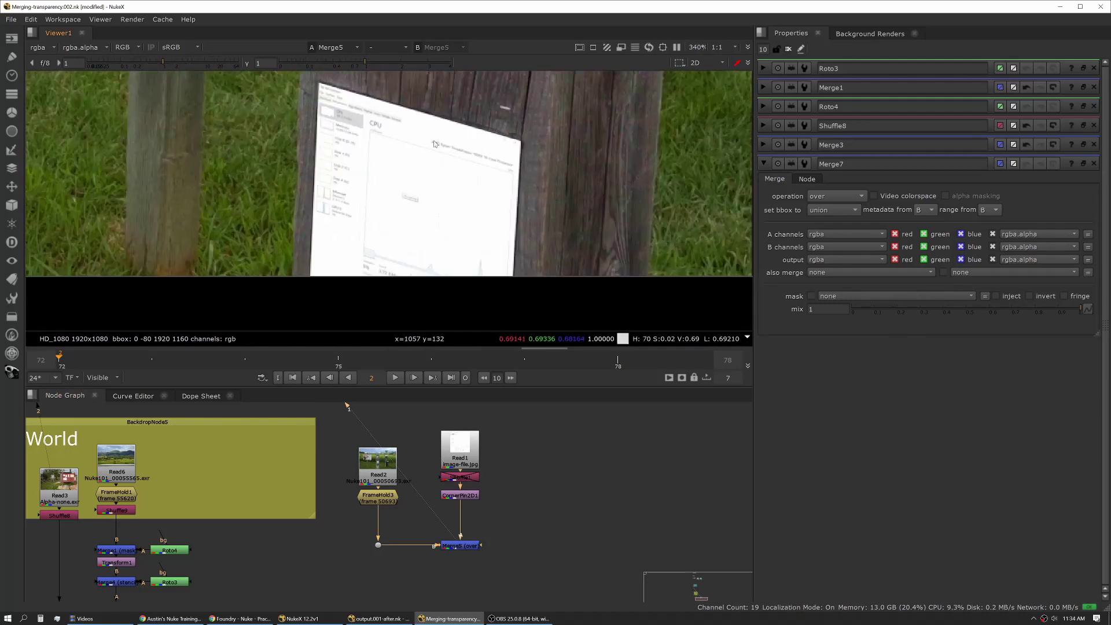
{"action": "left_click", "coordinate": [469, 479]}
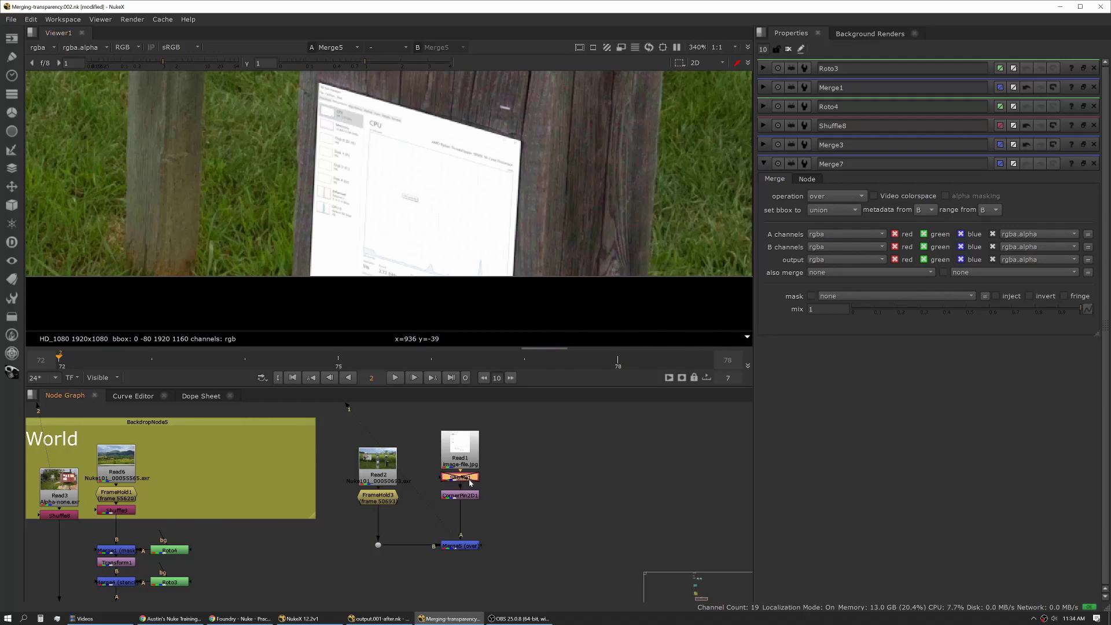
{"action": "key", "text": "d"}
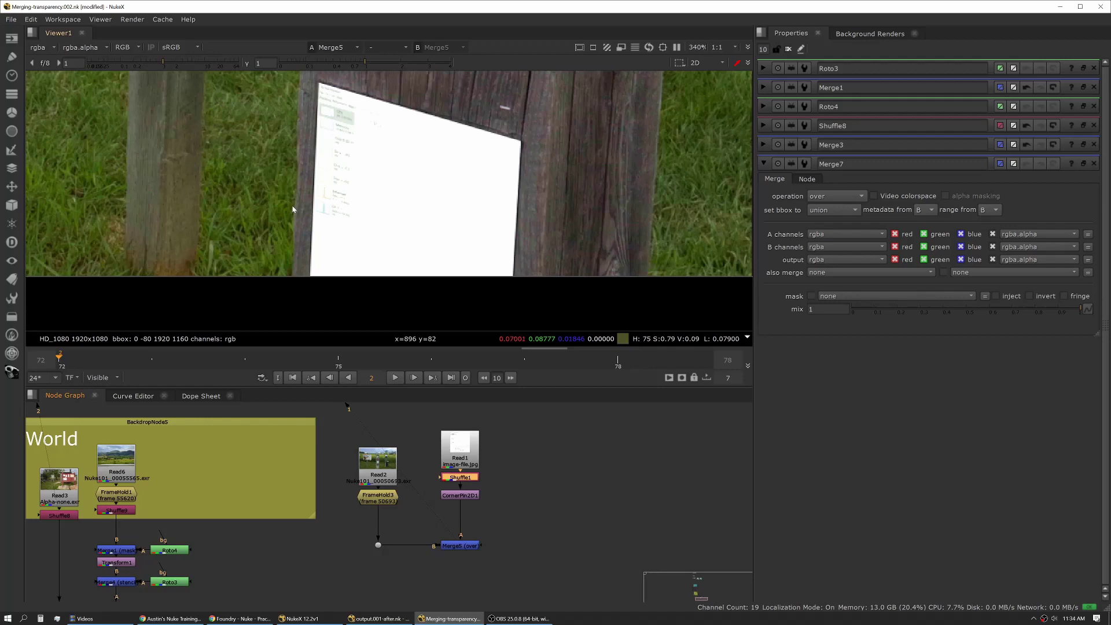
{"action": "left_click_drag", "start_coordinate": [161, 61], "coordinate": [140, 62]}
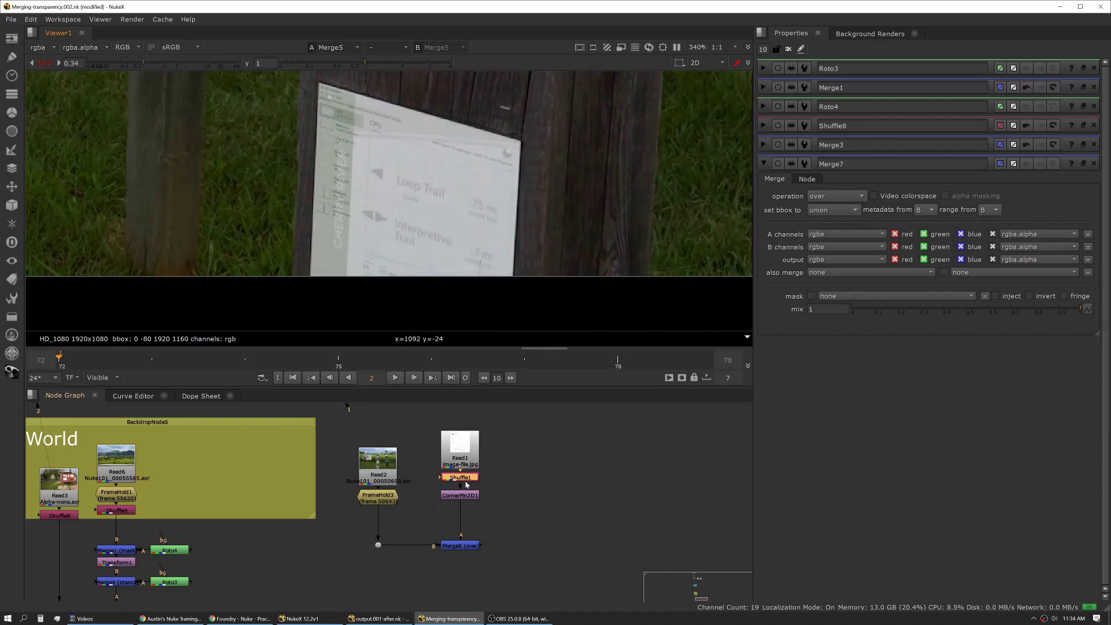
{"action": "key", "text": "d"}
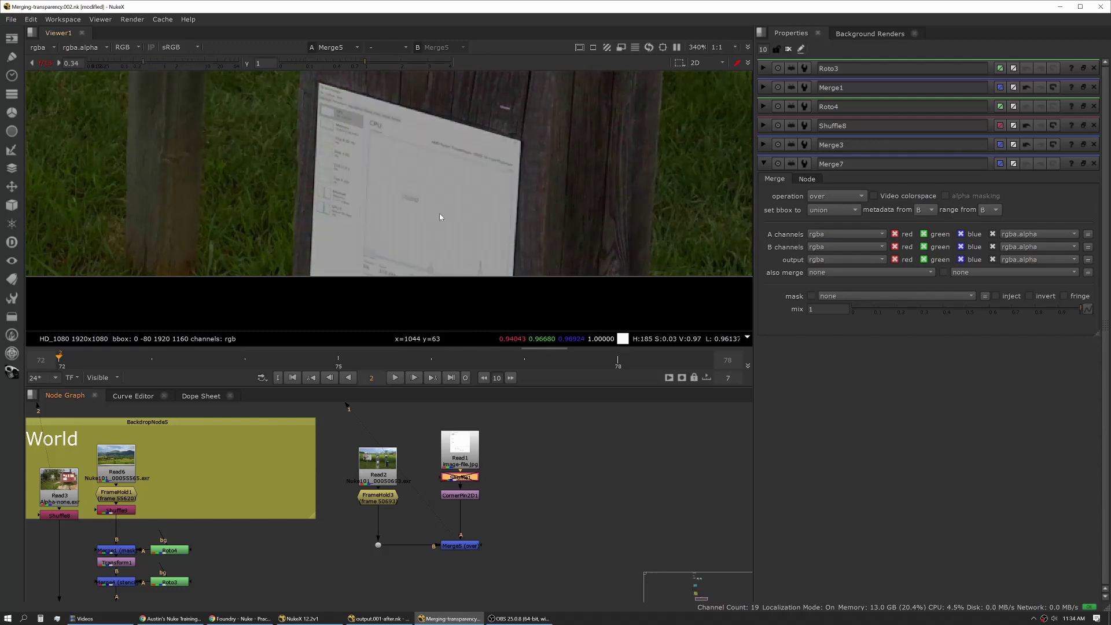
{"action": "left_click", "coordinate": [467, 469]}
Inspect Shuffle1's output in the alpha channel, then disable Shuffle1.
{"action": "key", "text": "1"}
{"action": "scroll", "coordinate": [353, 177], "scroll_direction": "down", "scroll_amount": 5}
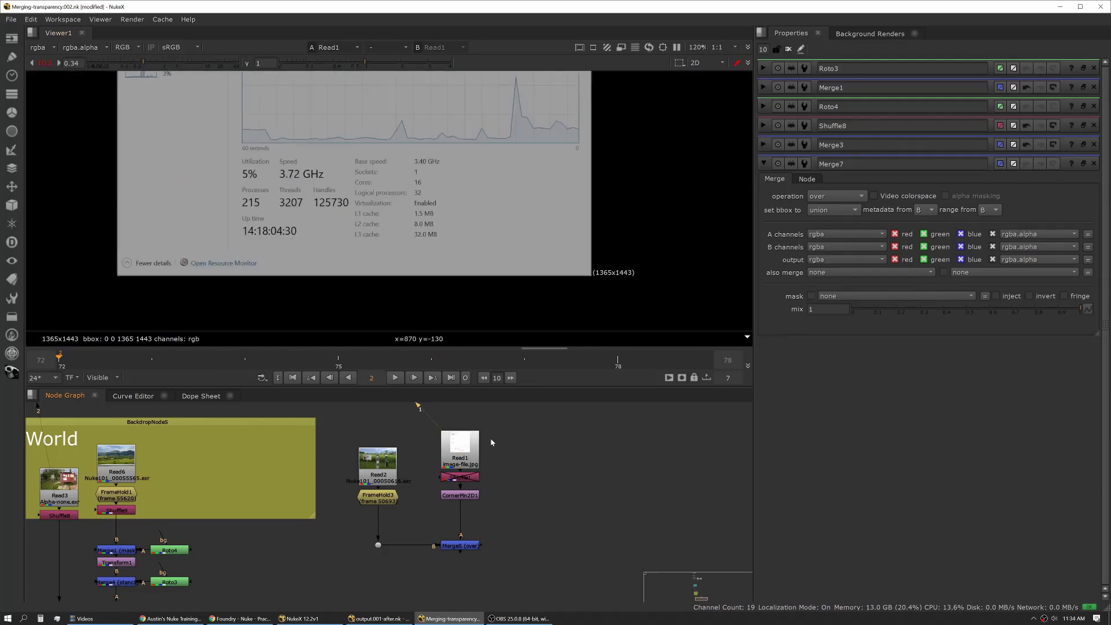
{"action": "scroll", "coordinate": [356, 216], "scroll_direction": "up", "scroll_amount": 3}
{"action": "double_click", "coordinate": [468, 477]}
{"action": "key", "text": "1"}
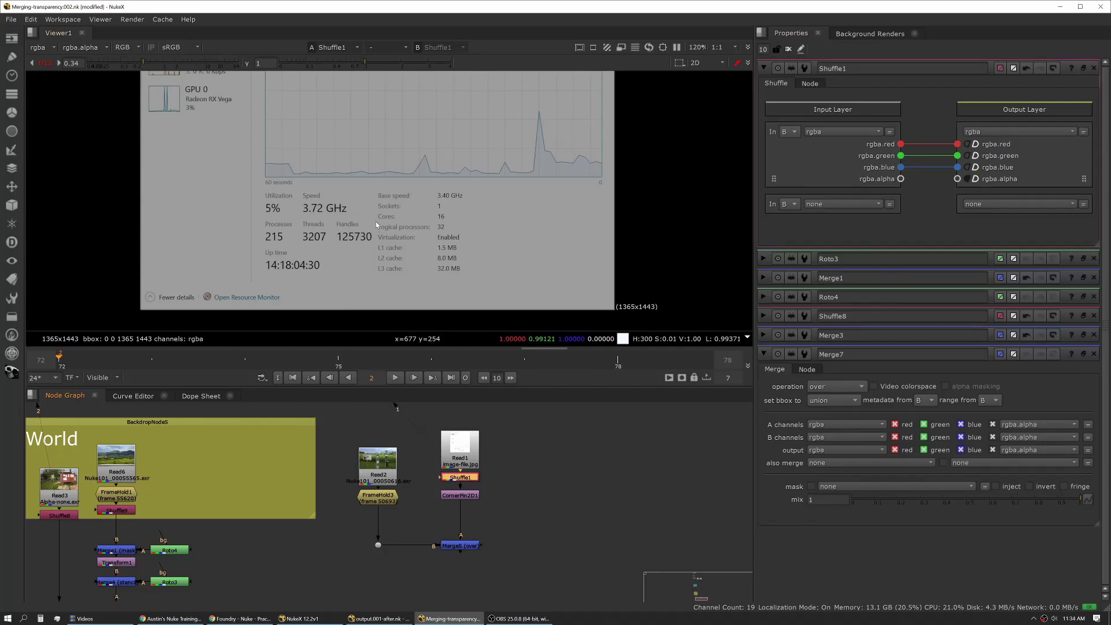
{"action": "key", "text": "a"}
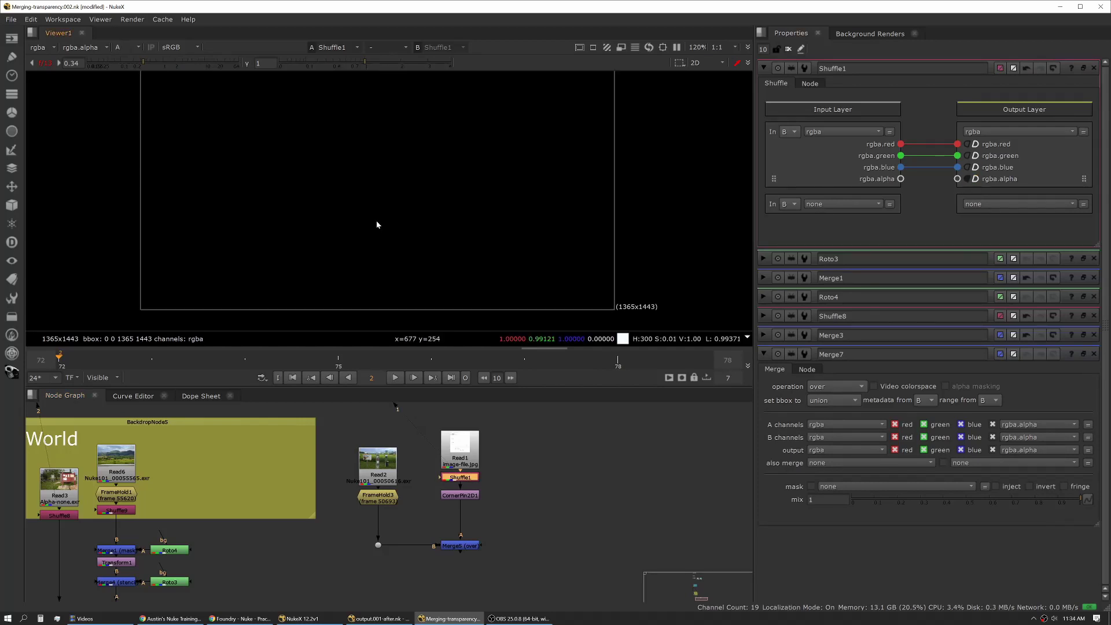
{"action": "key", "text": "d"}
View CornerPin2D1's alpha quad and open its corner-pin settings.
{"action": "left_click", "coordinate": [468, 495]}
{"action": "key", "text": "1"}
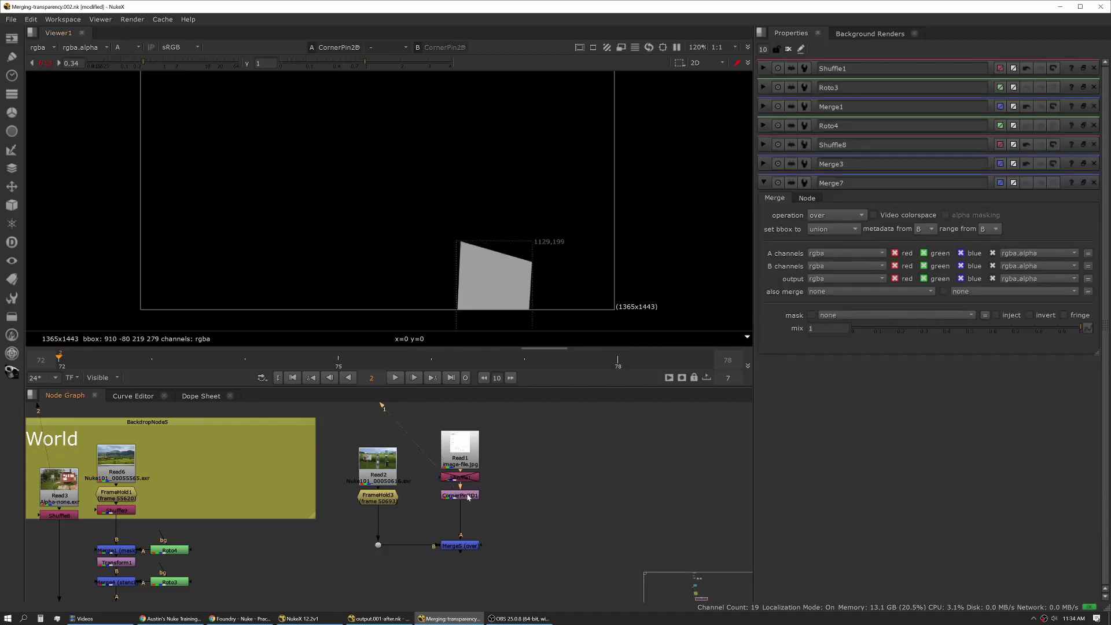
{"action": "double_click", "coordinate": [468, 496]}
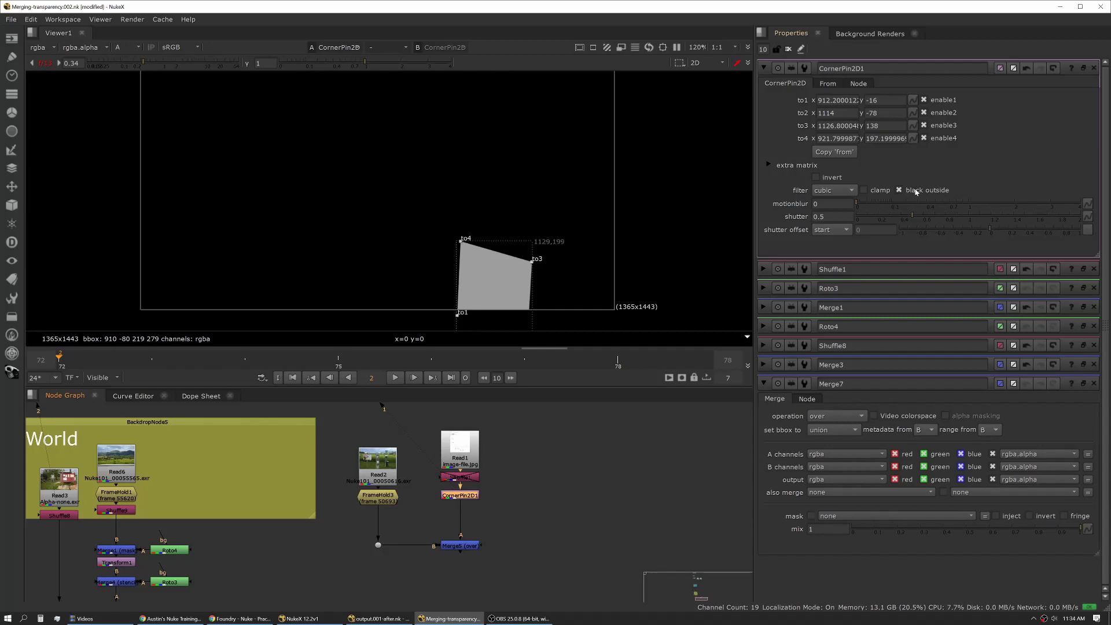
{"action": "mouse_move", "coordinate": [916, 192]}
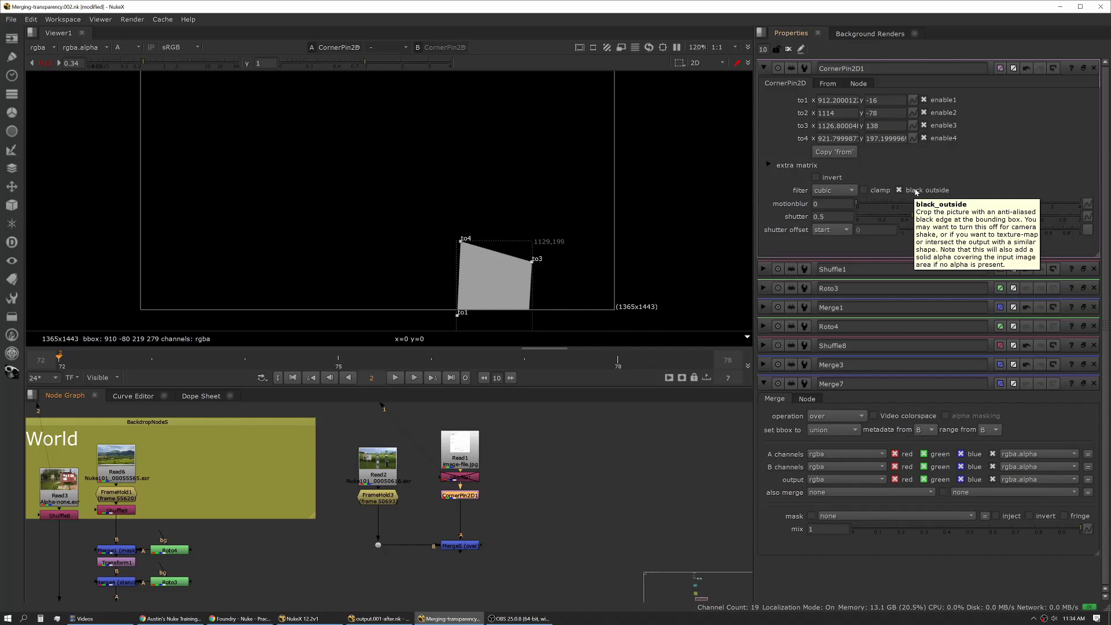
Show the Merge5 composite in the viewer in full RGB colour.
{"action": "left_click", "coordinate": [460, 546]}
{"action": "key", "text": "1"}
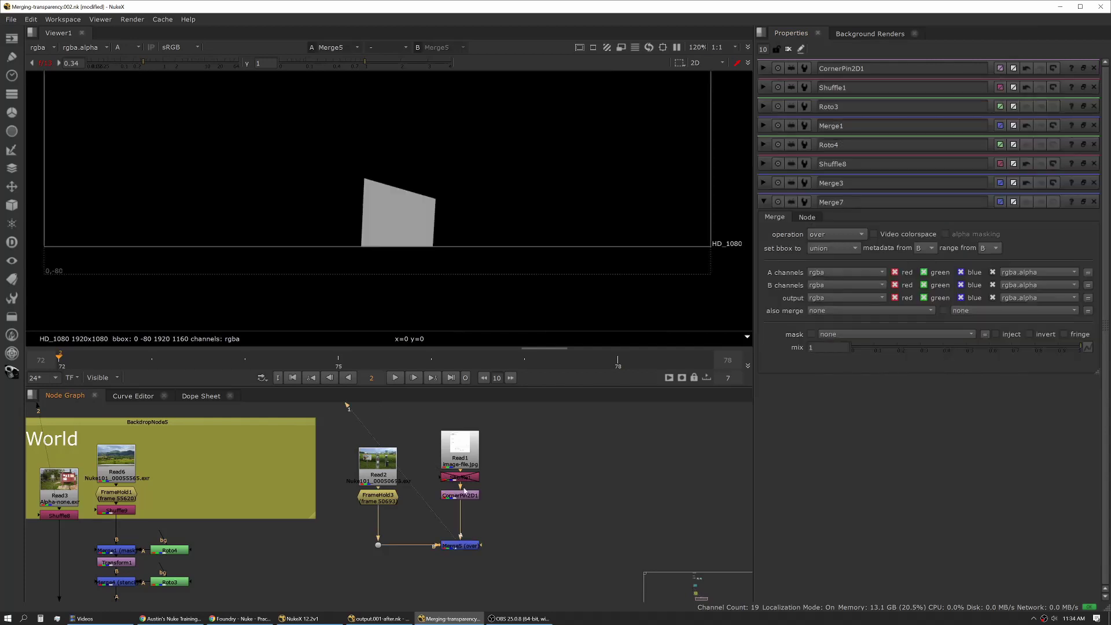
{"action": "key", "text": "a"}
Delete the Shuffle1 node from the Node Graph.
{"action": "scroll", "coordinate": [381, 213], "scroll_direction": "up", "scroll_amount": 3}
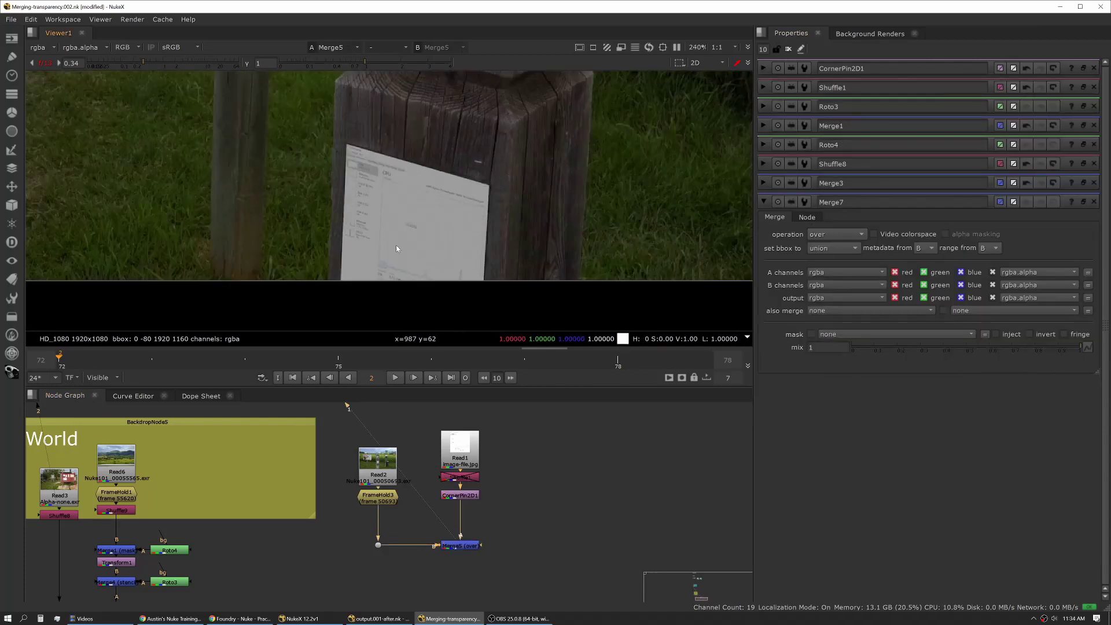
{"action": "double_click", "coordinate": [462, 478]}
{"action": "key", "text": "Delete"}
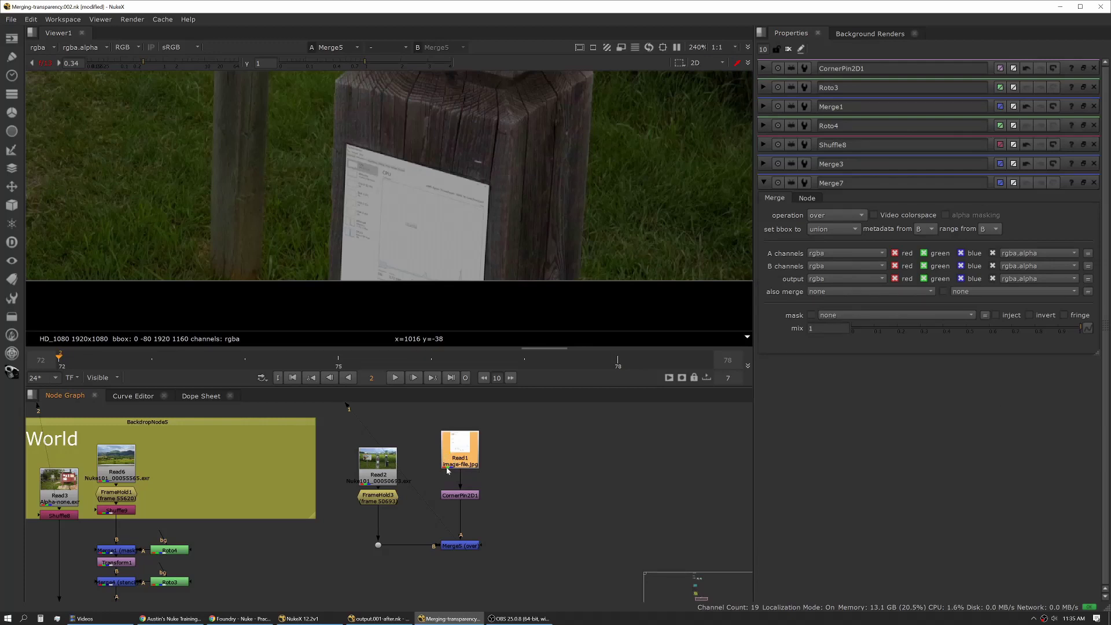
{"action": "scroll", "coordinate": [471, 546], "scroll_direction": "down", "scroll_amount": 3}
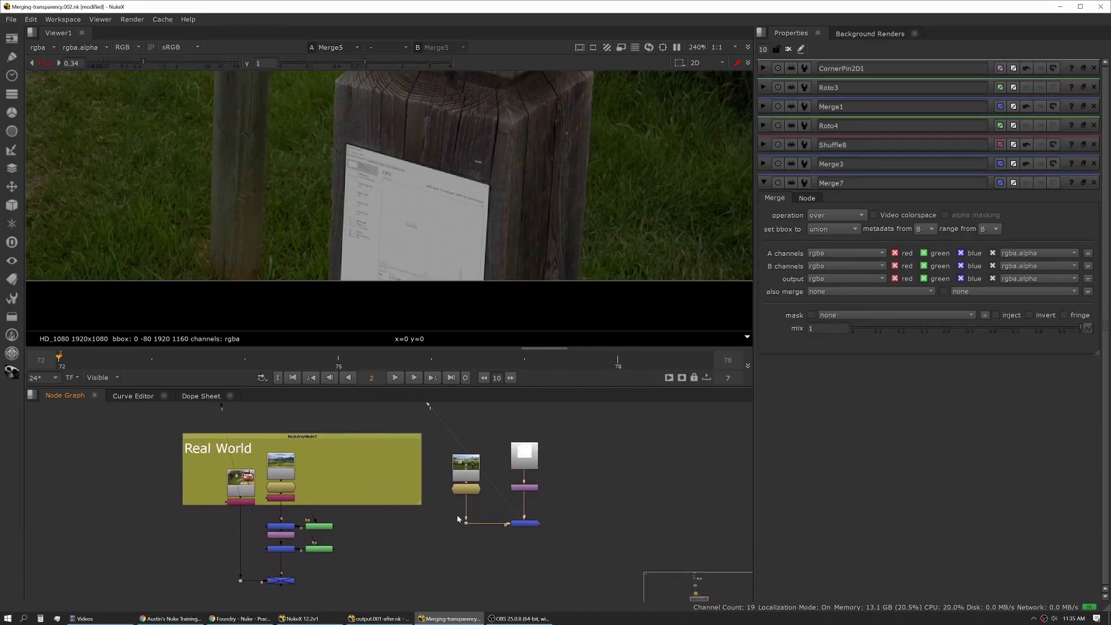